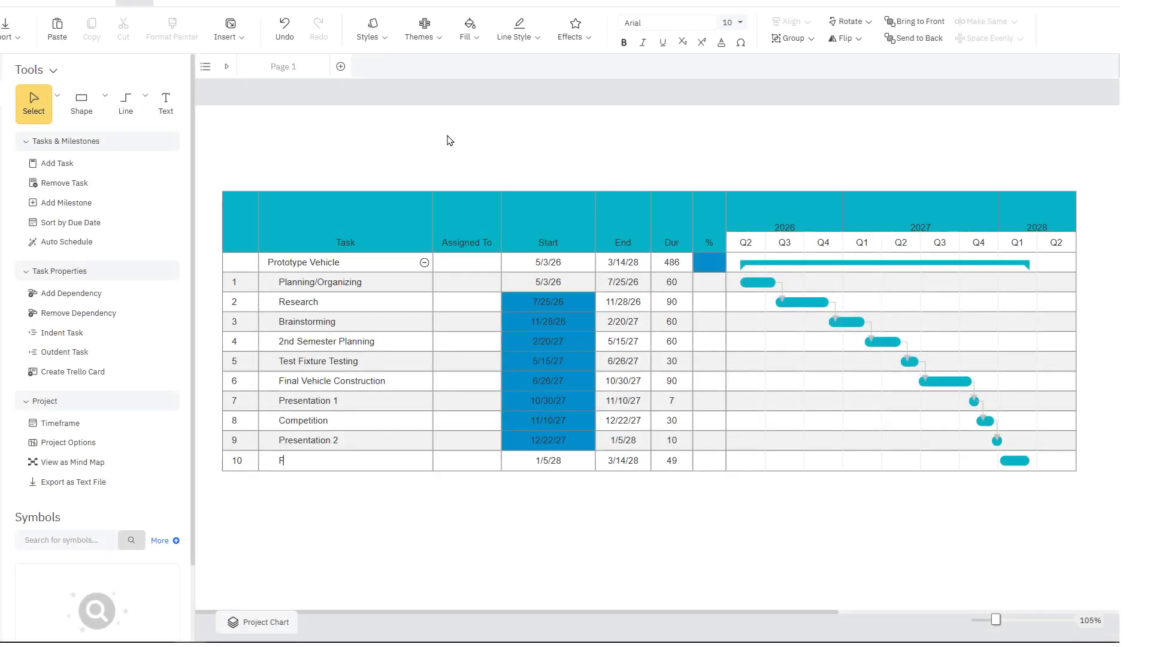
Make Final Report depend on the previous task and view the sample plan as a mind map.
{"action": "left_click", "coordinate": [1016, 463]}
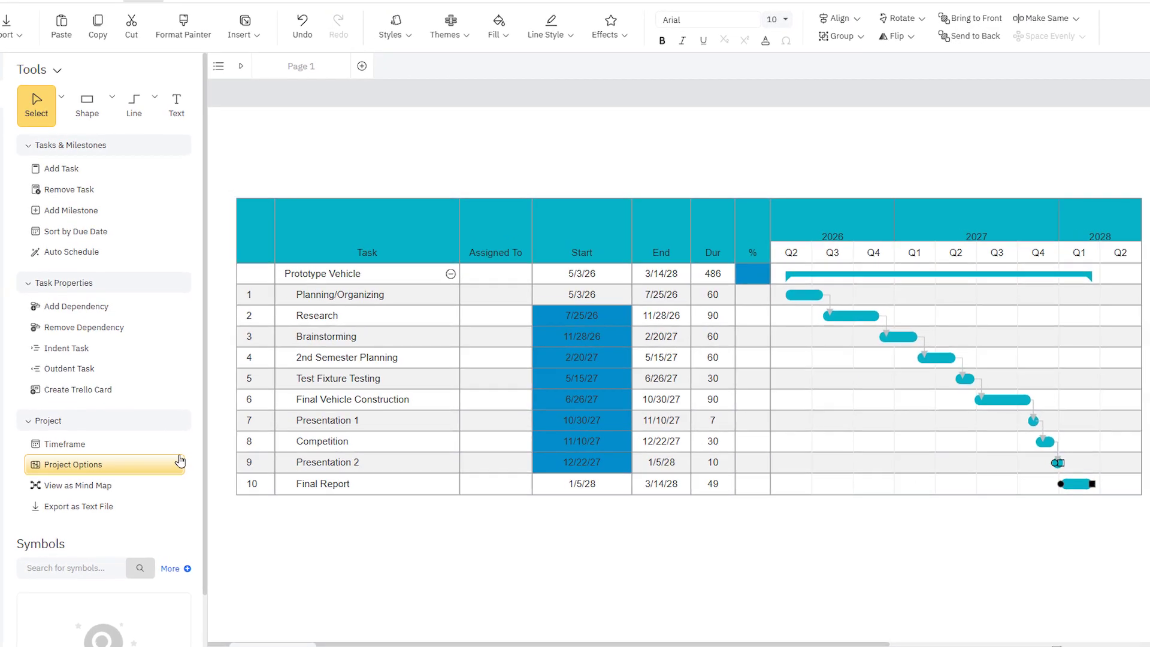
{"action": "left_click", "coordinate": [166, 308]}
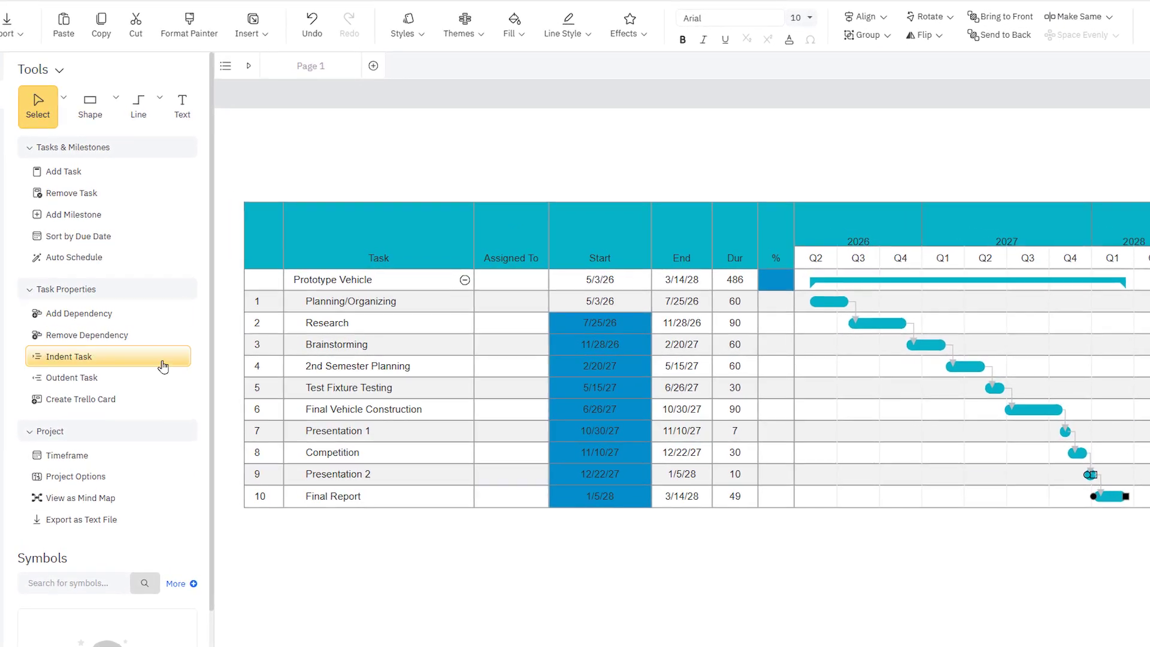
{"action": "left_click", "coordinate": [149, 495]}
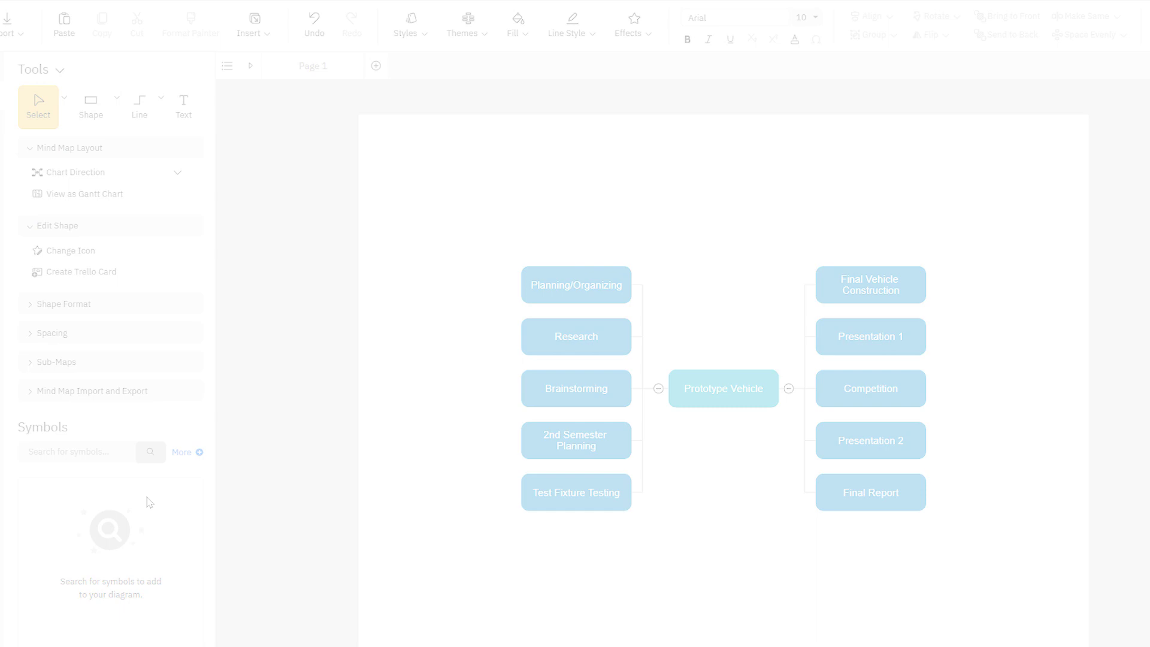
Start a new document and show the Project Planning template category.
{"action": "left_click", "coordinate": [91, 159]}
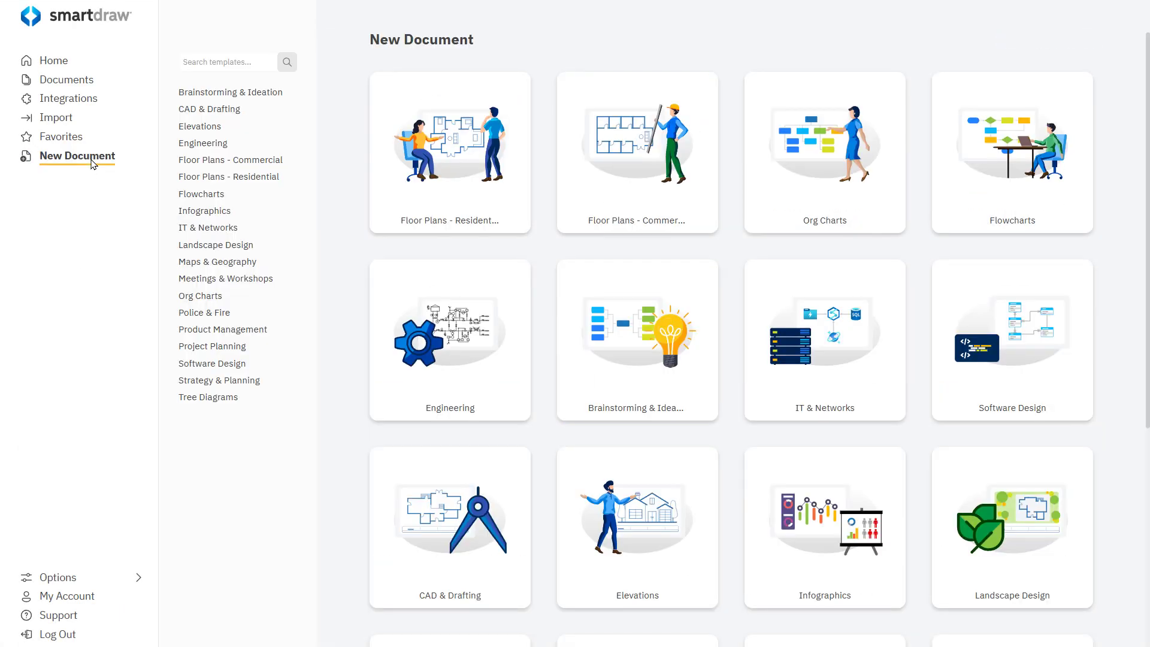
{"action": "left_click", "coordinate": [217, 347]}
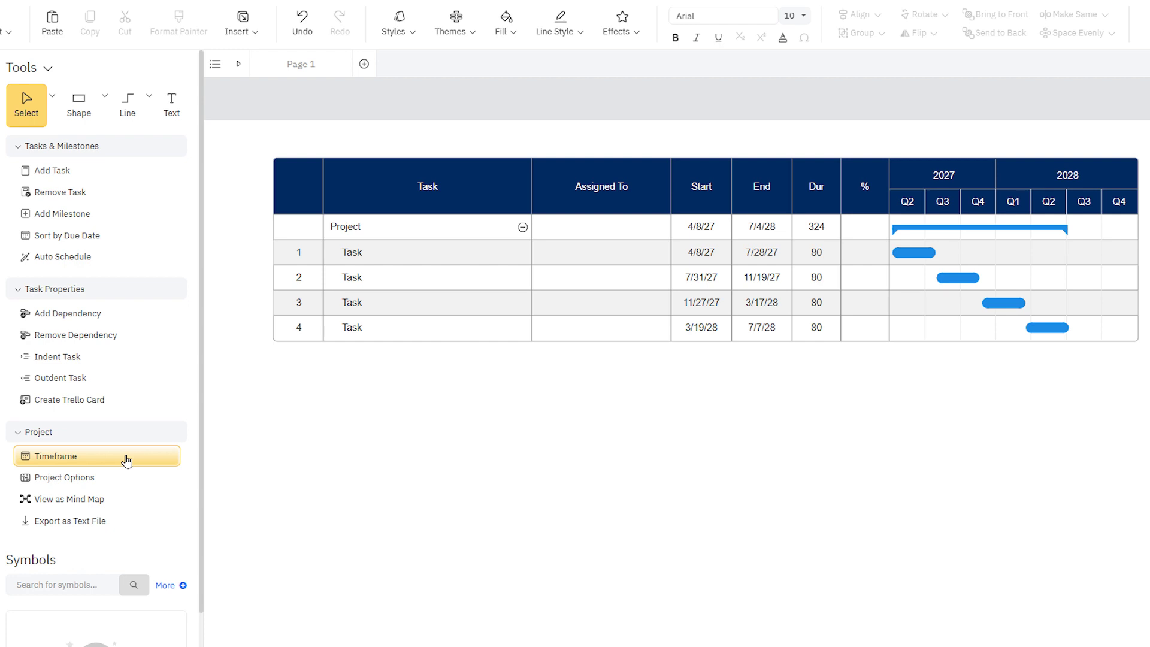
Set the display range From date to 10/1/2027 and the project end to 9/11/28.
{"action": "left_click", "coordinate": [126, 461]}
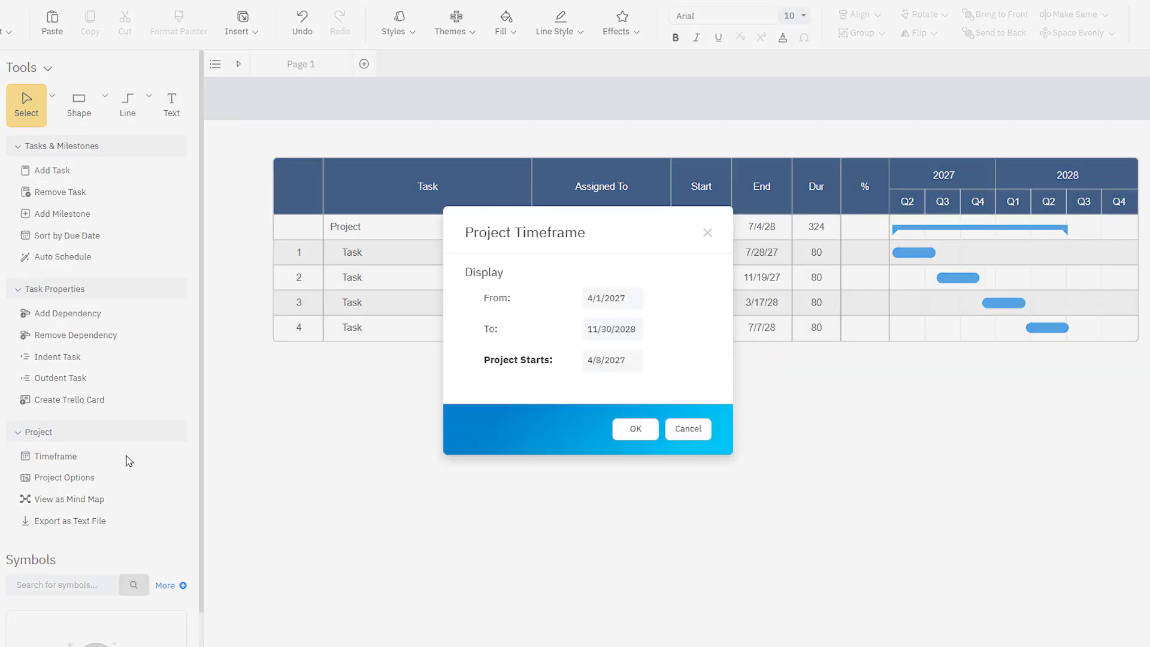
{"action": "left_click", "coordinate": [592, 302]}
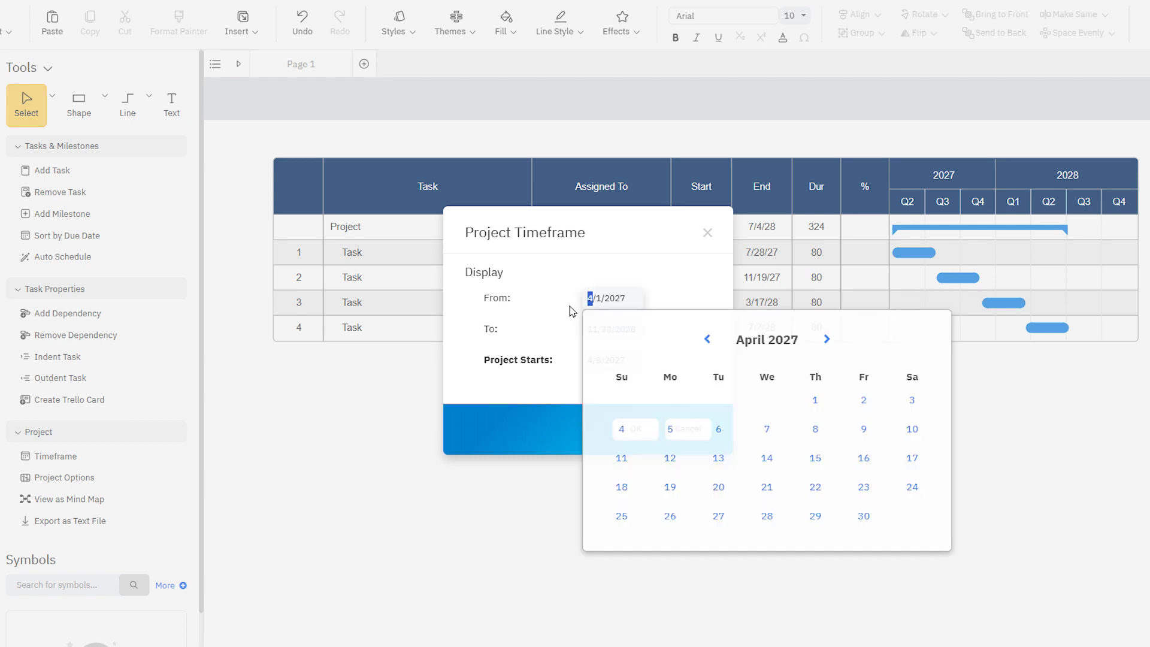
{"action": "type", "text": "10"}
{"action": "left_click", "coordinate": [562, 307]}
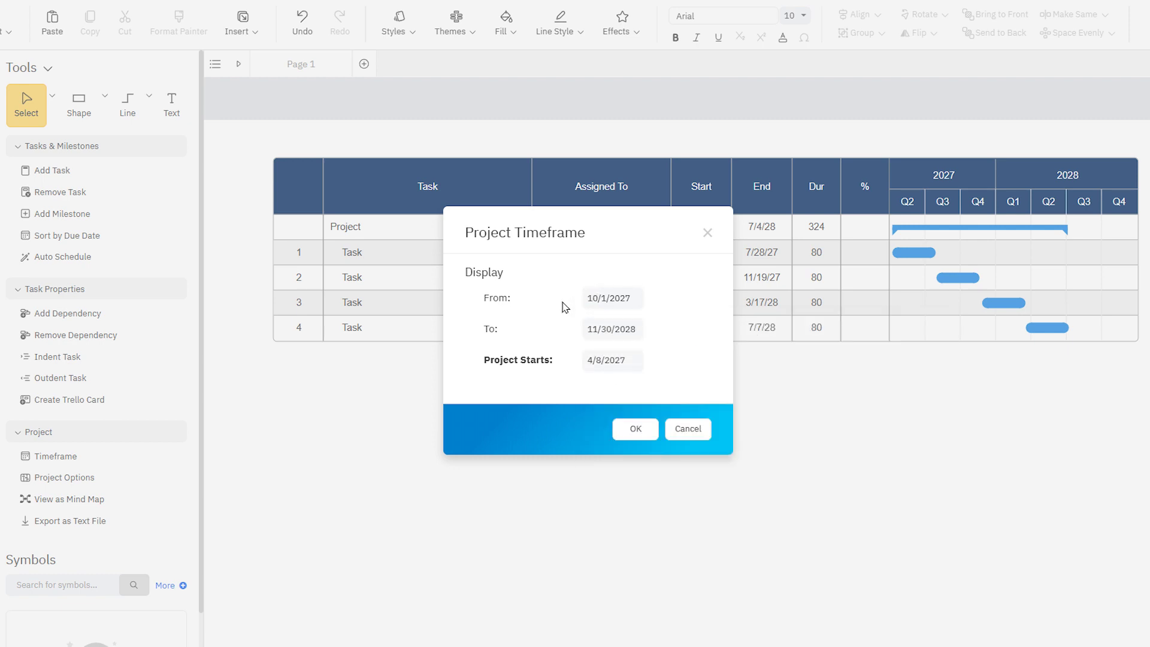
{"action": "left_click", "coordinate": [631, 430]}
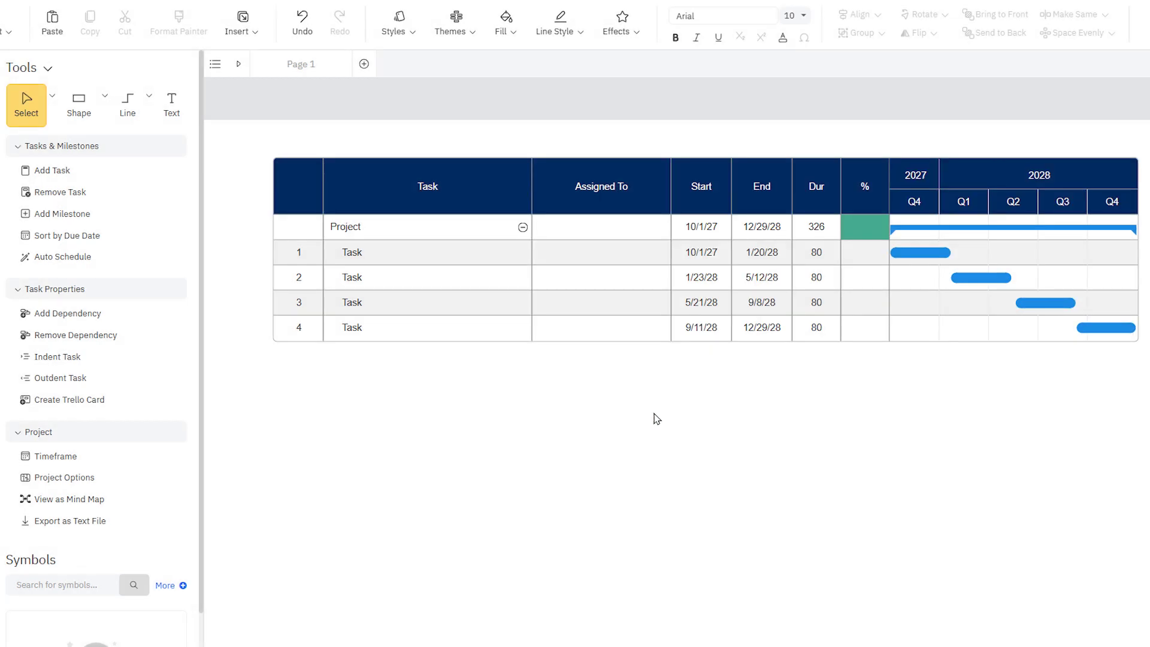
{"action": "double_click", "coordinate": [745, 227]}
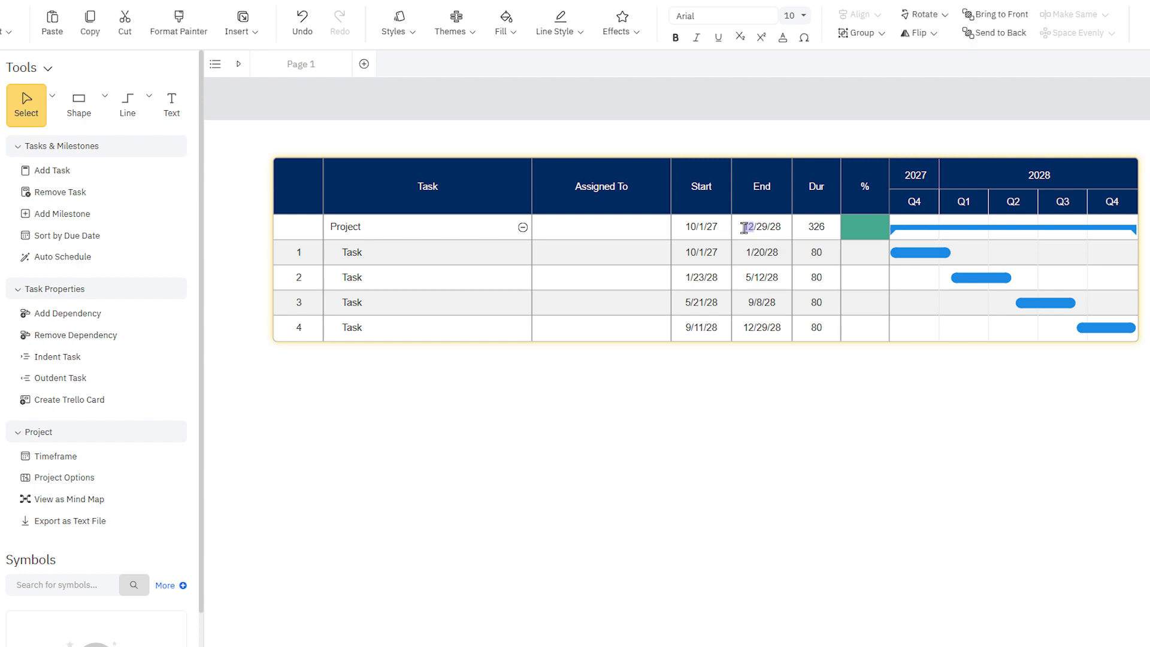
{"action": "type", "text": "9"}
{"action": "left_click", "coordinate": [786, 396]}
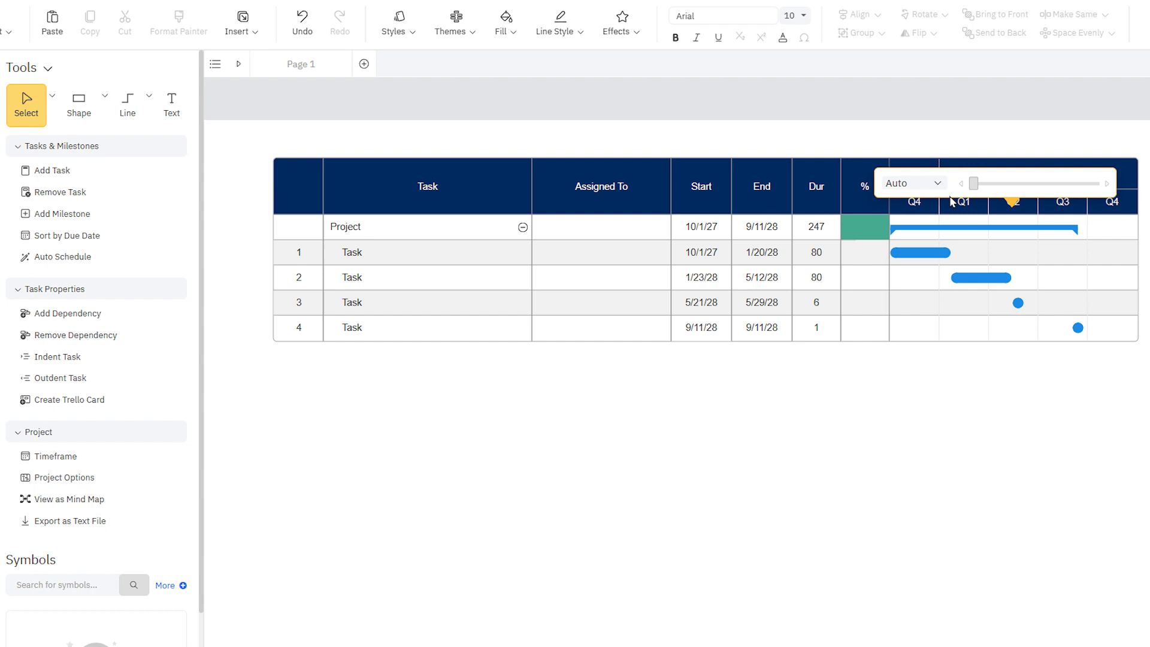
Try the Weeks, Months and Years timeline scales before reopening the scale choices.
{"action": "left_click", "coordinate": [938, 184]}
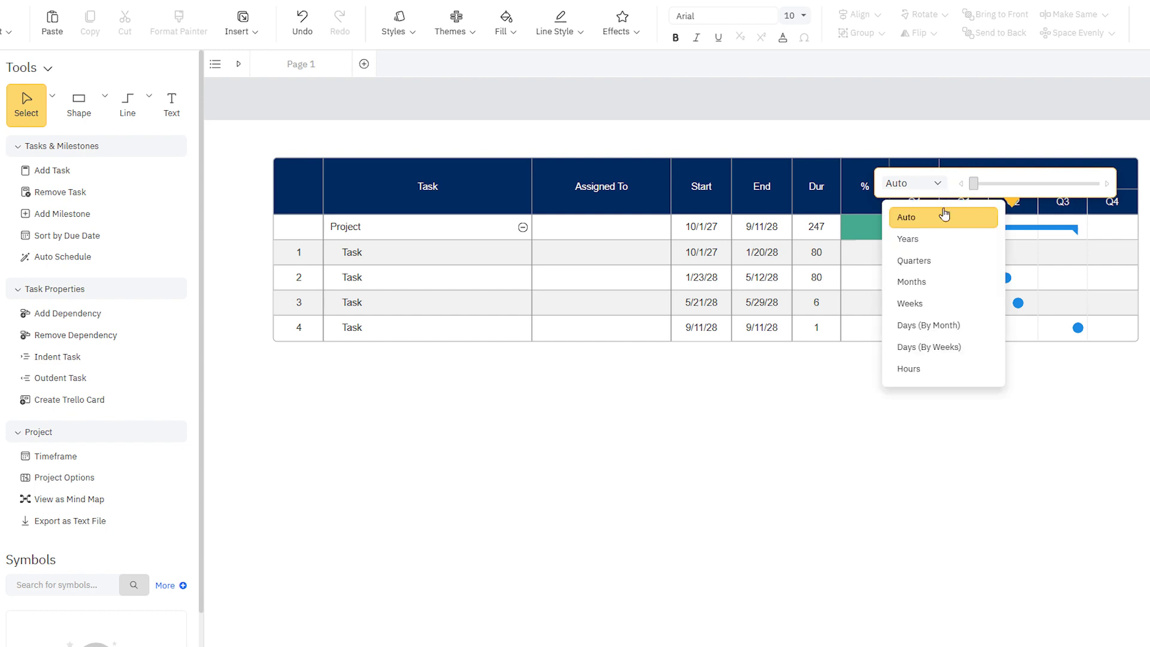
{"action": "left_click", "coordinate": [933, 303]}
{"action": "mouse_move", "coordinate": [975, 184]}
{"action": "left_mouse_down"}
{"action": "mouse_move", "coordinate": [1103, 186]}
{"action": "mouse_move", "coordinate": [973, 184]}
{"action": "left_mouse_up"}
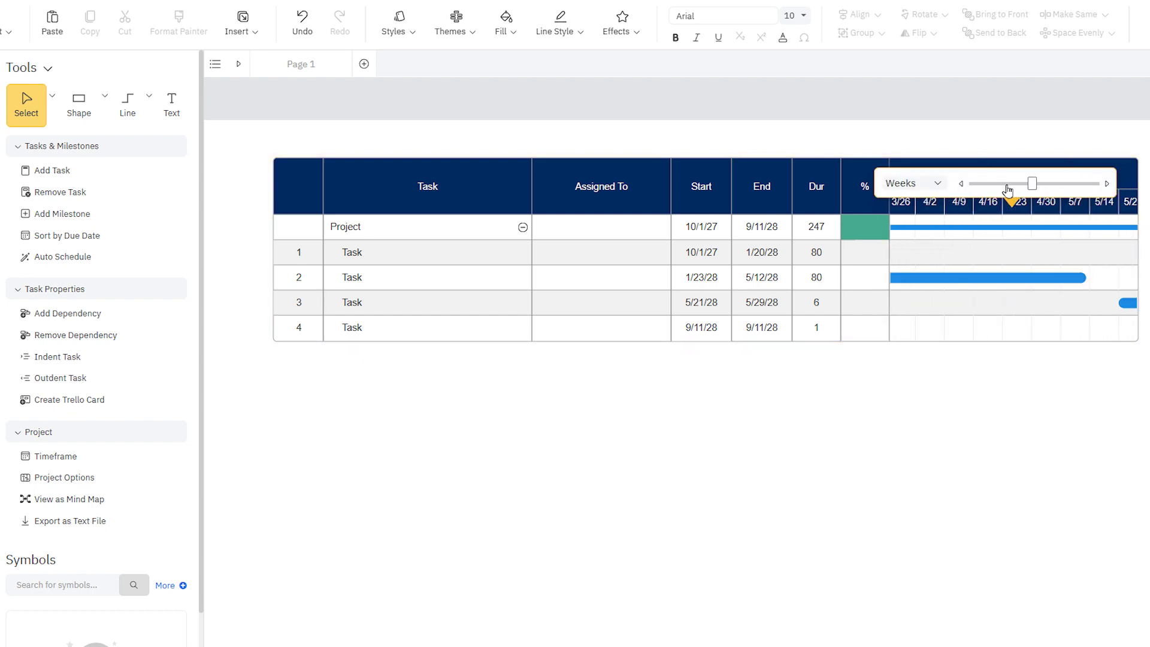
{"action": "left_click", "coordinate": [929, 185]}
{"action": "left_click", "coordinate": [931, 282]}
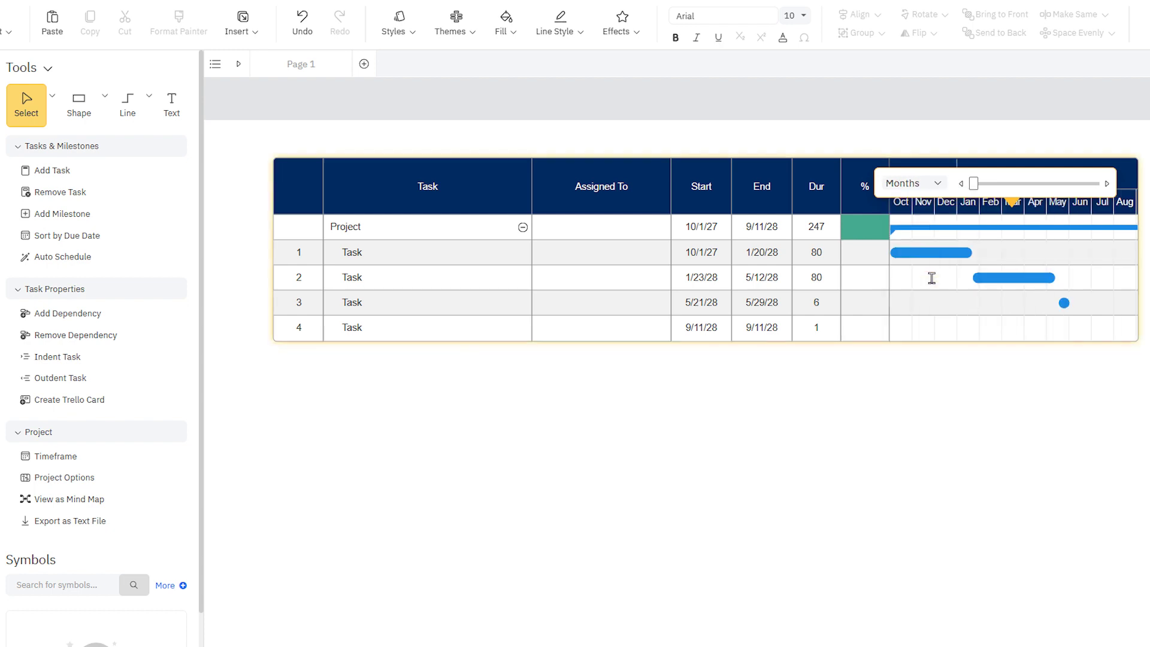
{"action": "left_click", "coordinate": [931, 185]}
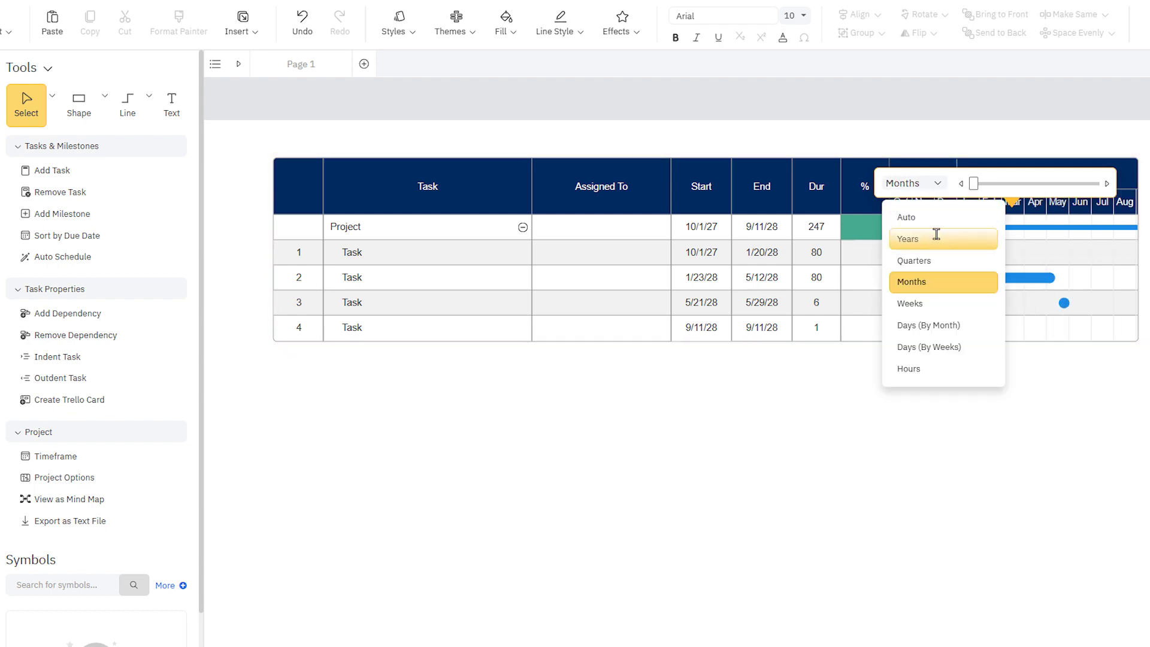
{"action": "left_click", "coordinate": [936, 233]}
{"action": "left_click", "coordinate": [930, 185]}
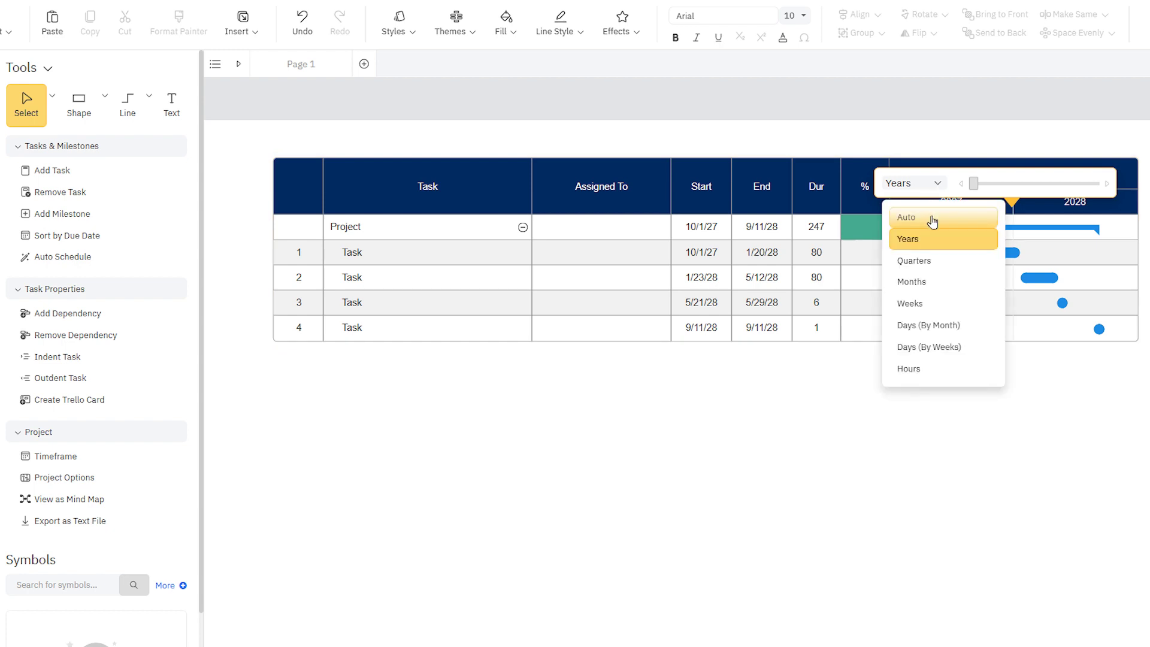
Return the timeline to Auto scale, retitle the project 'Changing Our Business Strategy' and add a fifth task.
{"action": "left_click", "coordinate": [932, 217]}
{"action": "double_click", "coordinate": [342, 227]}
{"action": "type", "text": "Changing"}
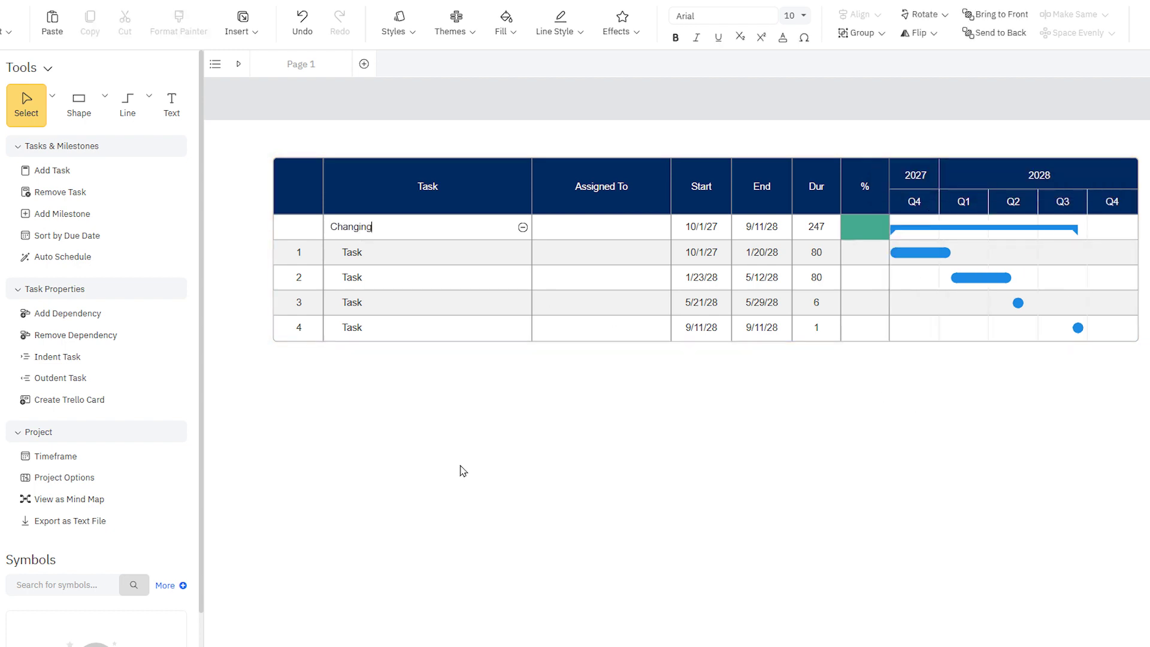
{"action": "type", "text": " Our Business Strategy"}
{"action": "left_click", "coordinate": [461, 469]}
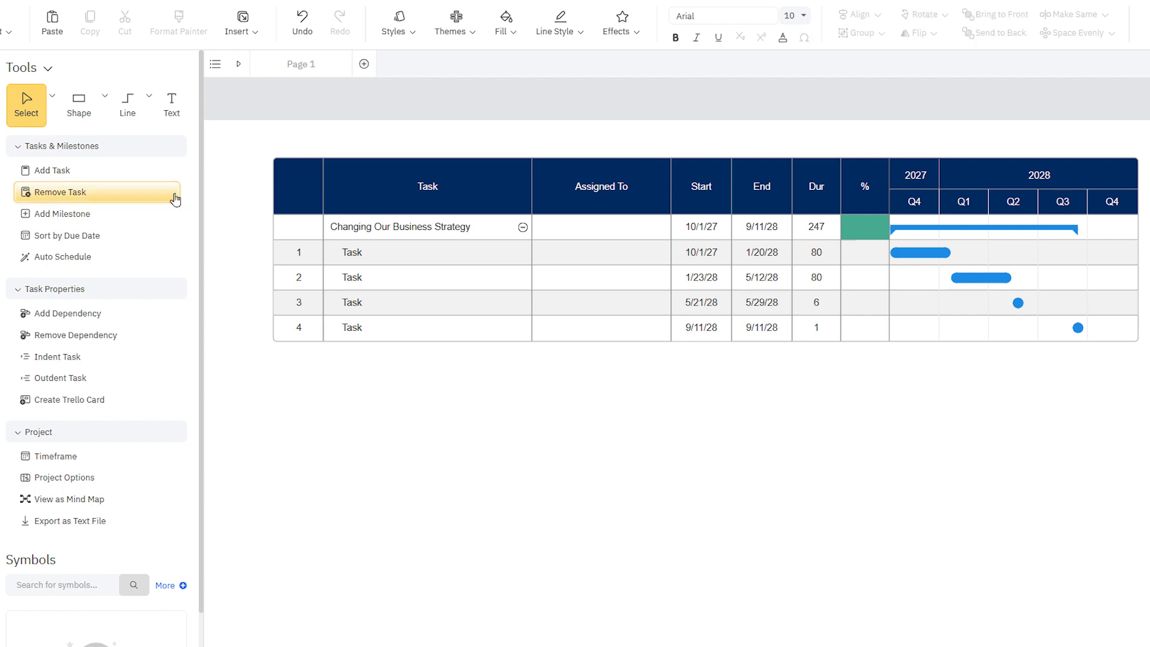
{"action": "left_click", "coordinate": [159, 176]}
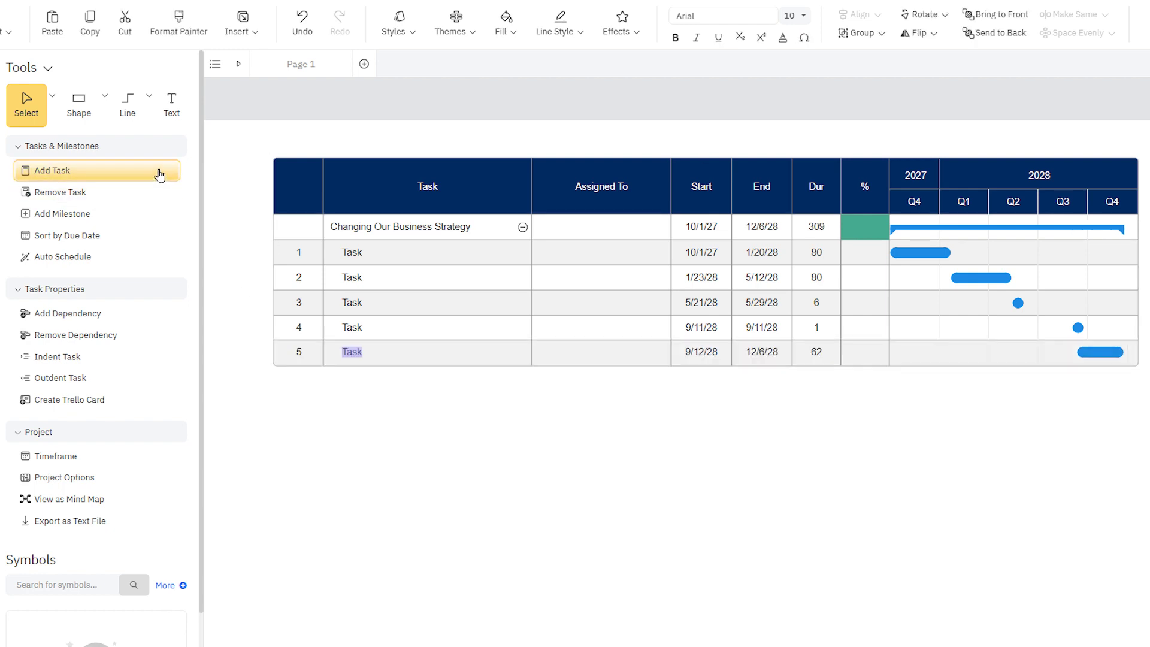
Name the tasks from What We Need to Grow through Acquisitions, Areas and People, adding rows as needed.
{"action": "left_click", "coordinate": [312, 236]}
{"action": "double_click", "coordinate": [351, 252]}
{"action": "type", "text": "What"}
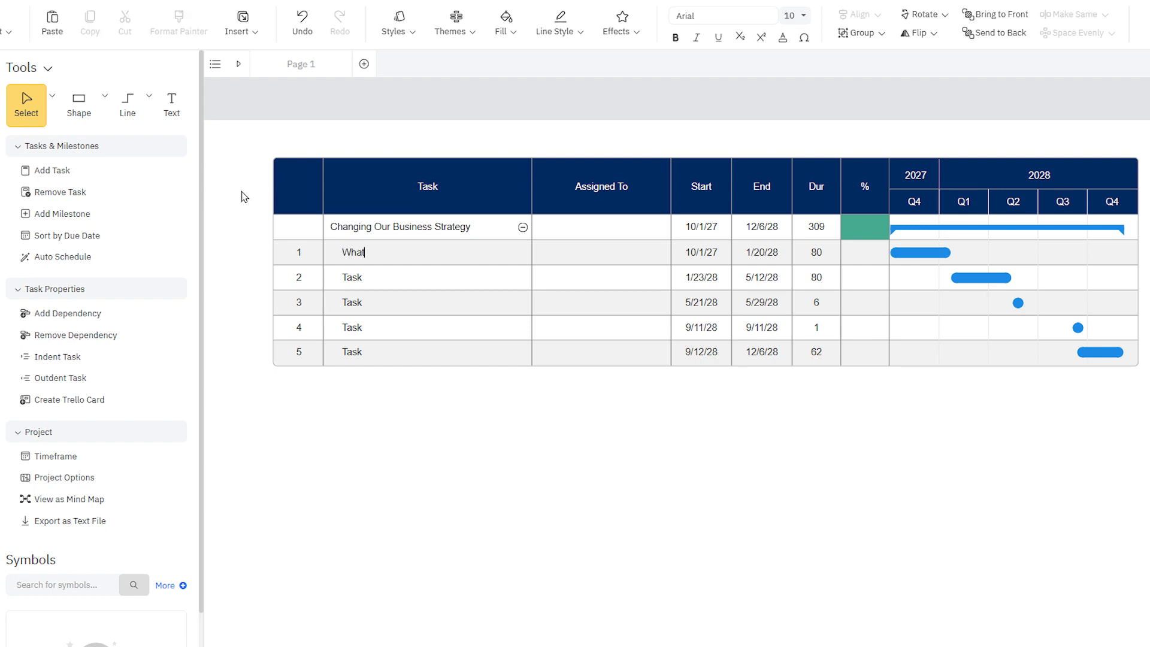
{"action": "type", "text": " We Need to Grow"}
{"action": "key", "text": "Return"}
{"action": "type", "text": "Corporate Culture"}
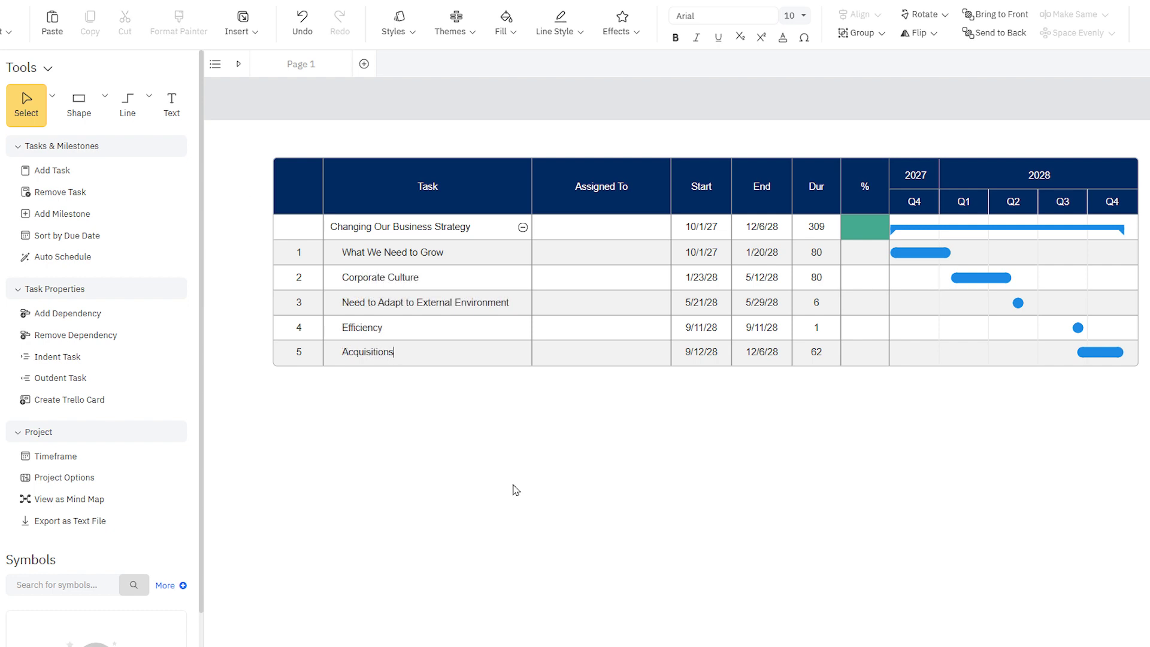
{"action": "key", "text": "Return"}
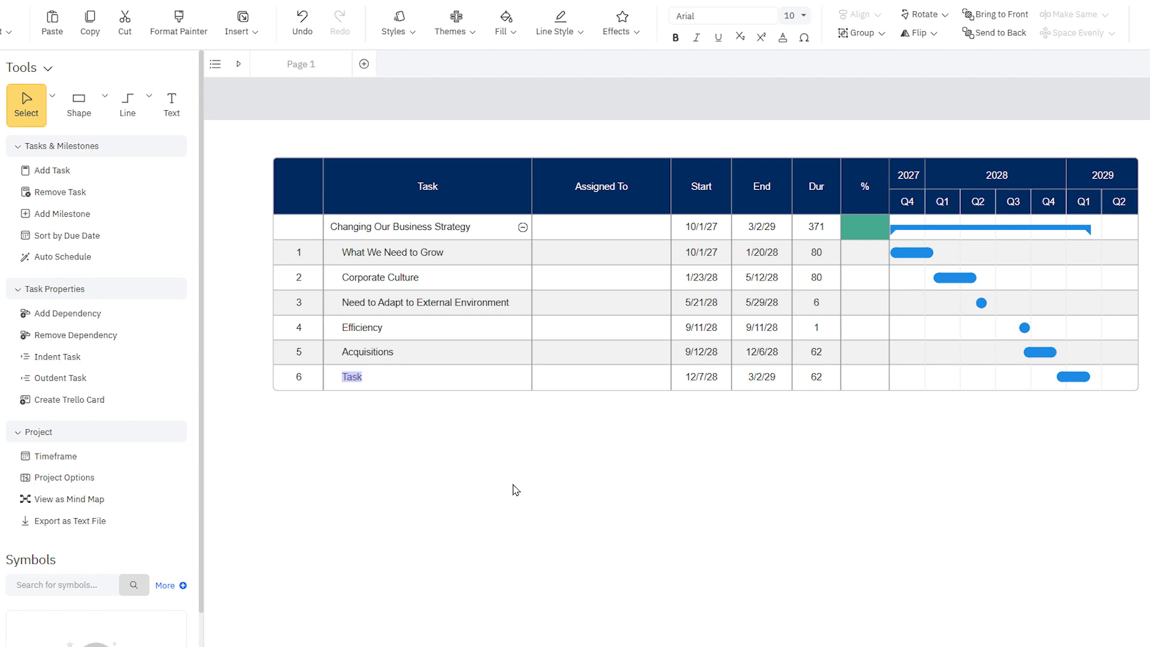
{"action": "type", "text": "Are"}
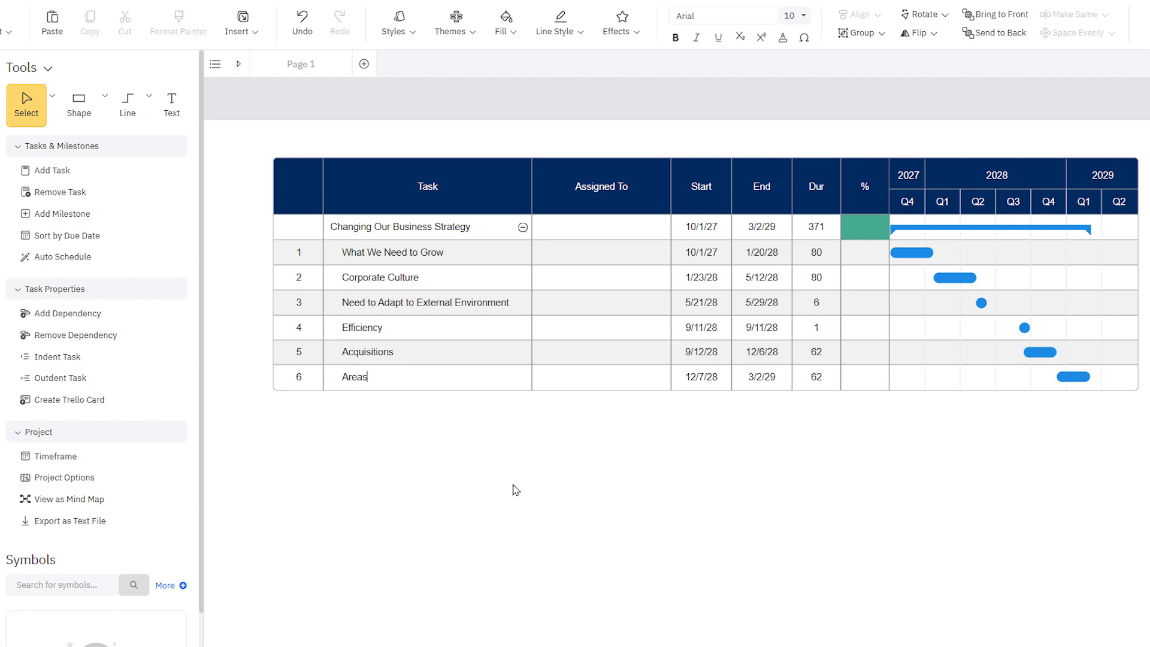
{"action": "key", "text": "Return"}
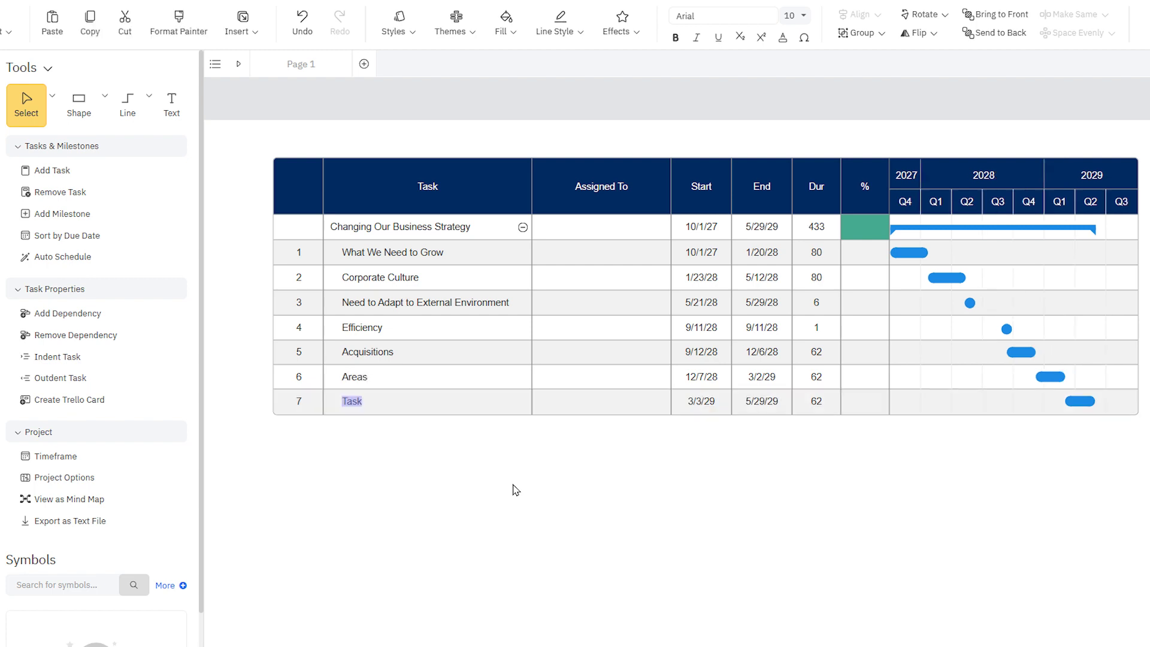
{"action": "type", "text": "People"}
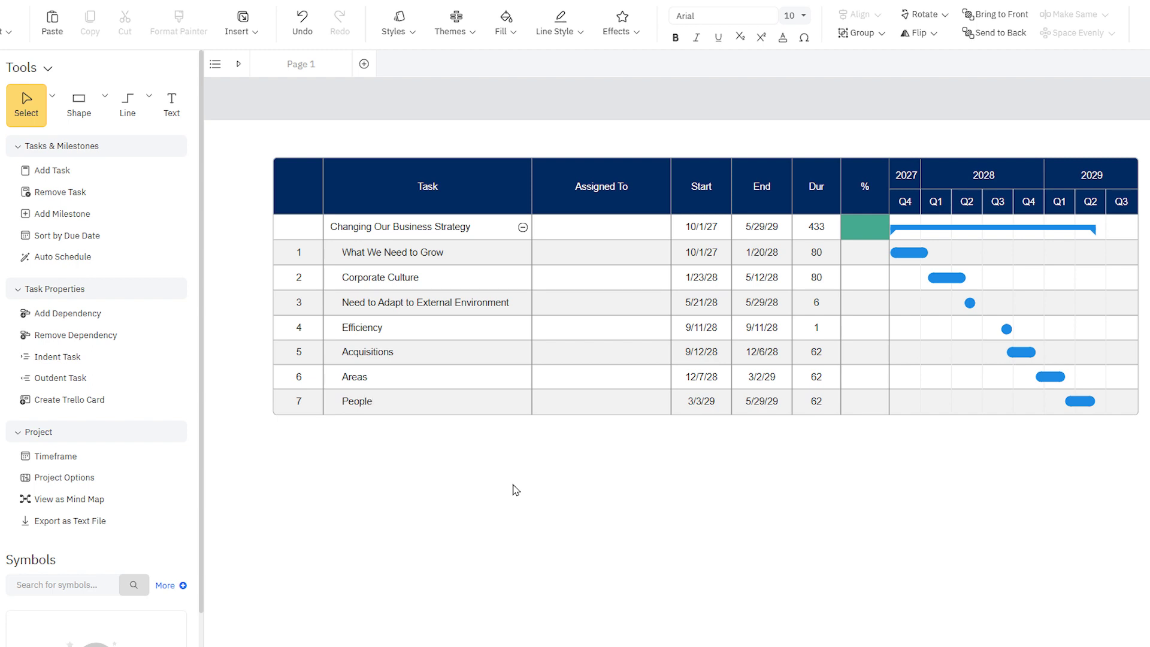
{"action": "left_click", "coordinate": [513, 490]}
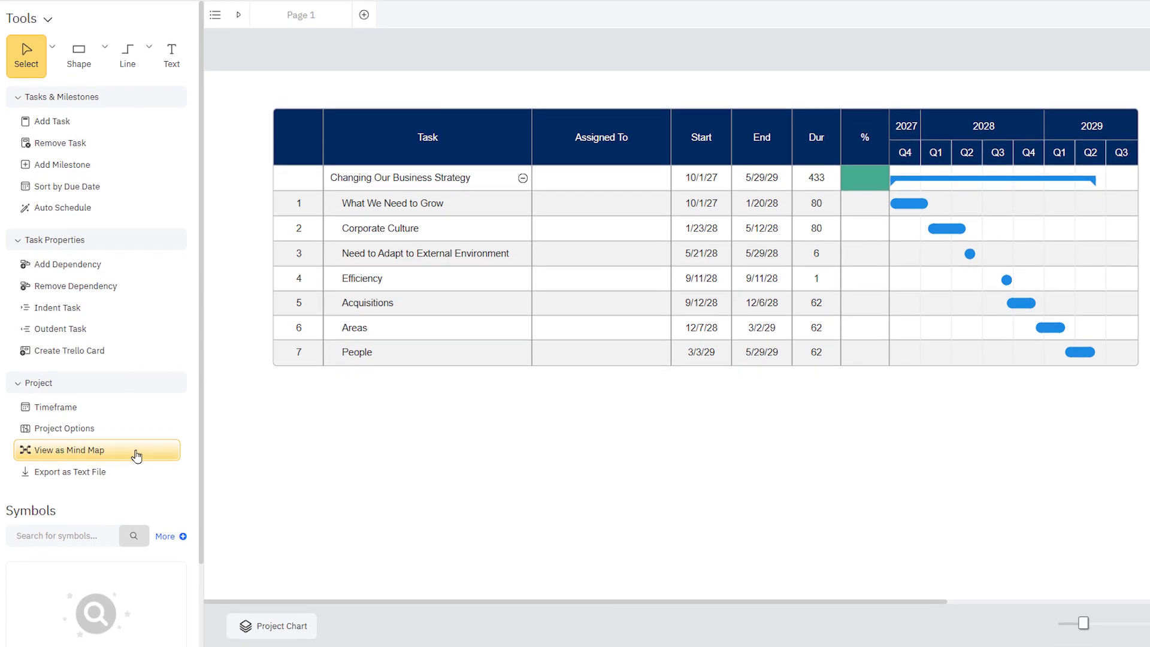
In the mind map, move Acquisitions, Areas and People under What We Need to Grow.
{"action": "left_click", "coordinate": [268, 633]}
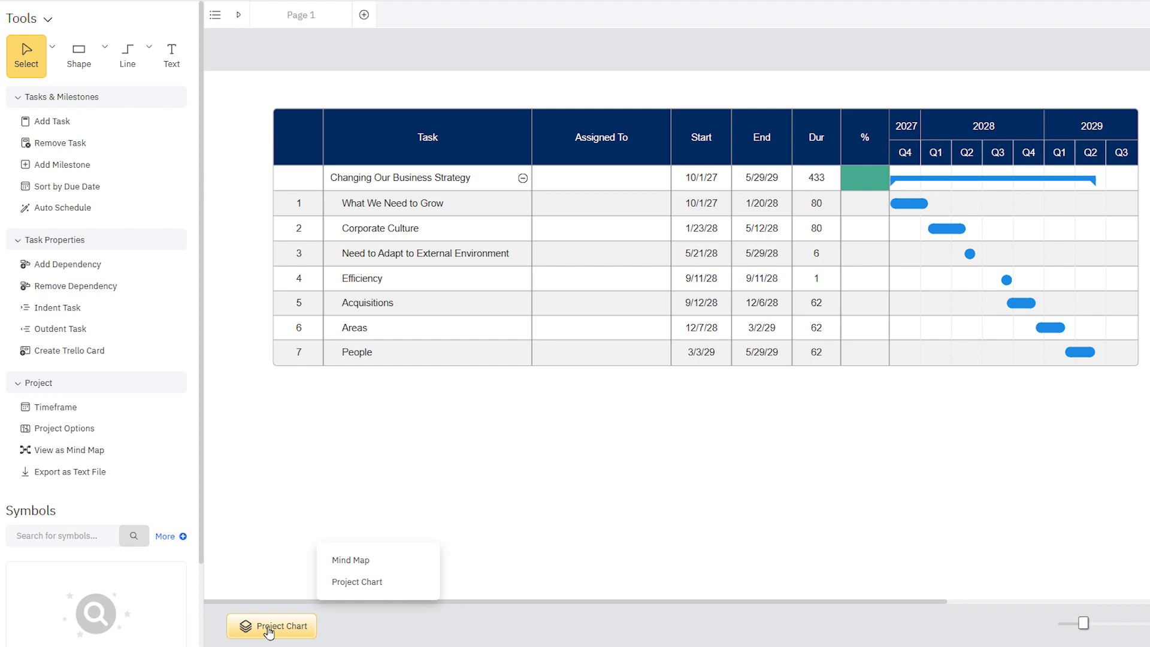
{"action": "left_click", "coordinate": [370, 561]}
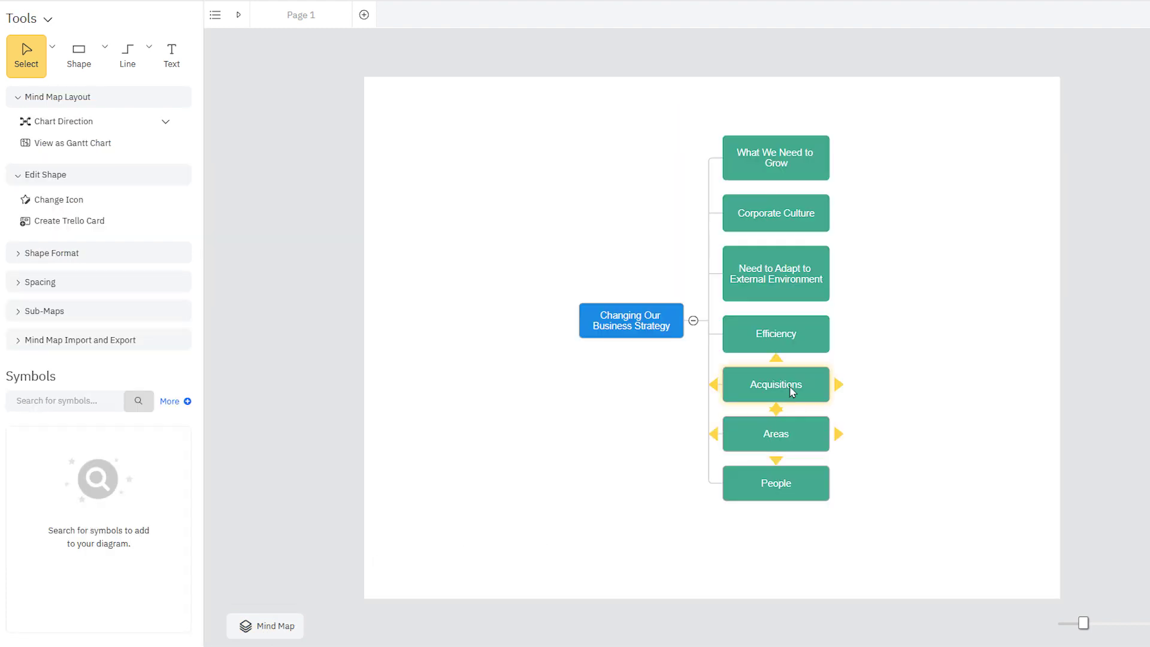
{"action": "left_click_drag", "start_coordinate": [776, 385], "coordinate": [941, 151]}
{"action": "left_click_drag", "start_coordinate": [777, 434], "coordinate": [879, 219]}
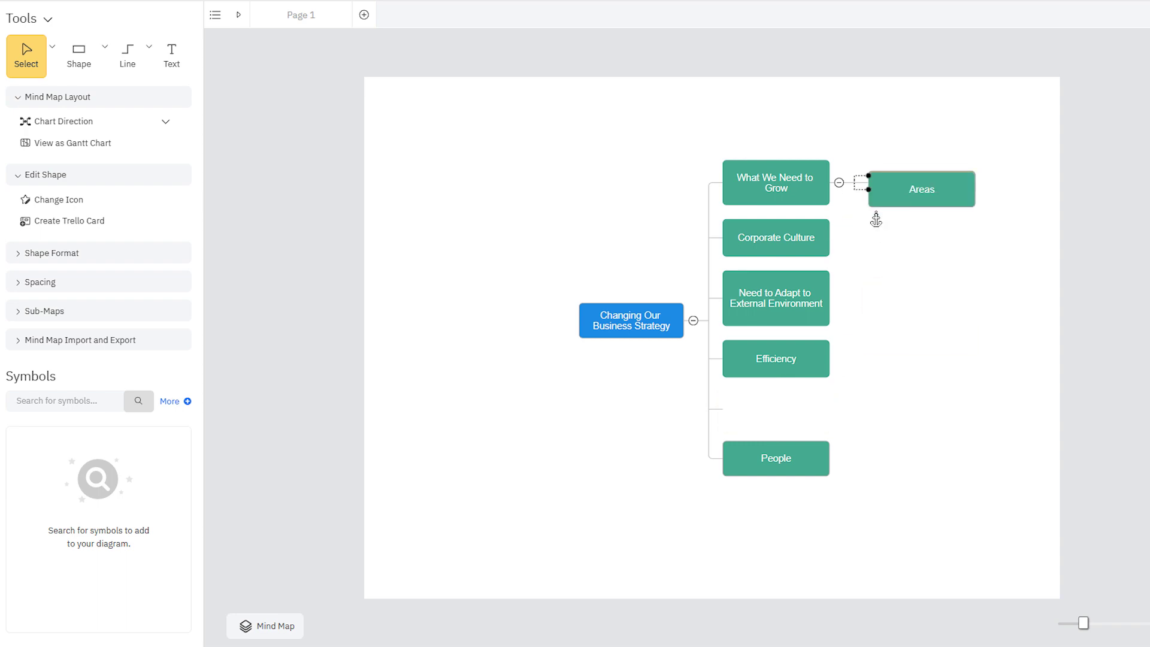
{"action": "left_click_drag", "start_coordinate": [832, 438], "coordinate": [884, 259]}
Add and name three subtopics under Need to Adapt to External Environment.
{"action": "left_click", "coordinate": [937, 347]}
{"action": "mouse_move", "coordinate": [775, 349]}
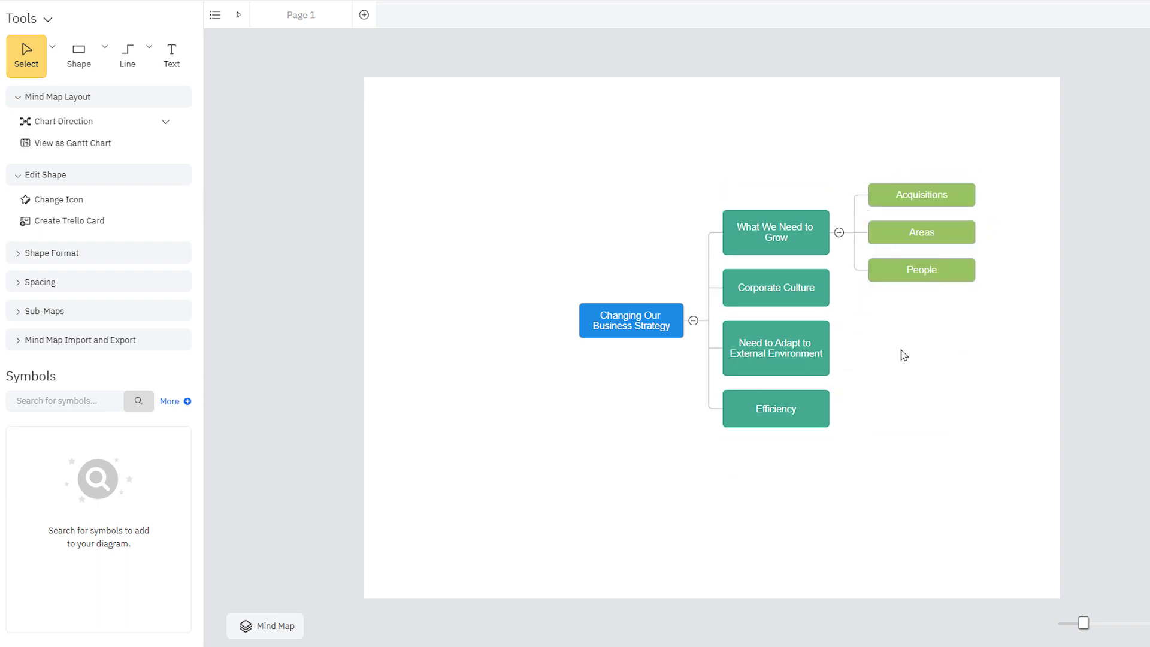
{"action": "left_click", "coordinate": [840, 352]}
{"action": "left_click", "coordinate": [923, 368]}
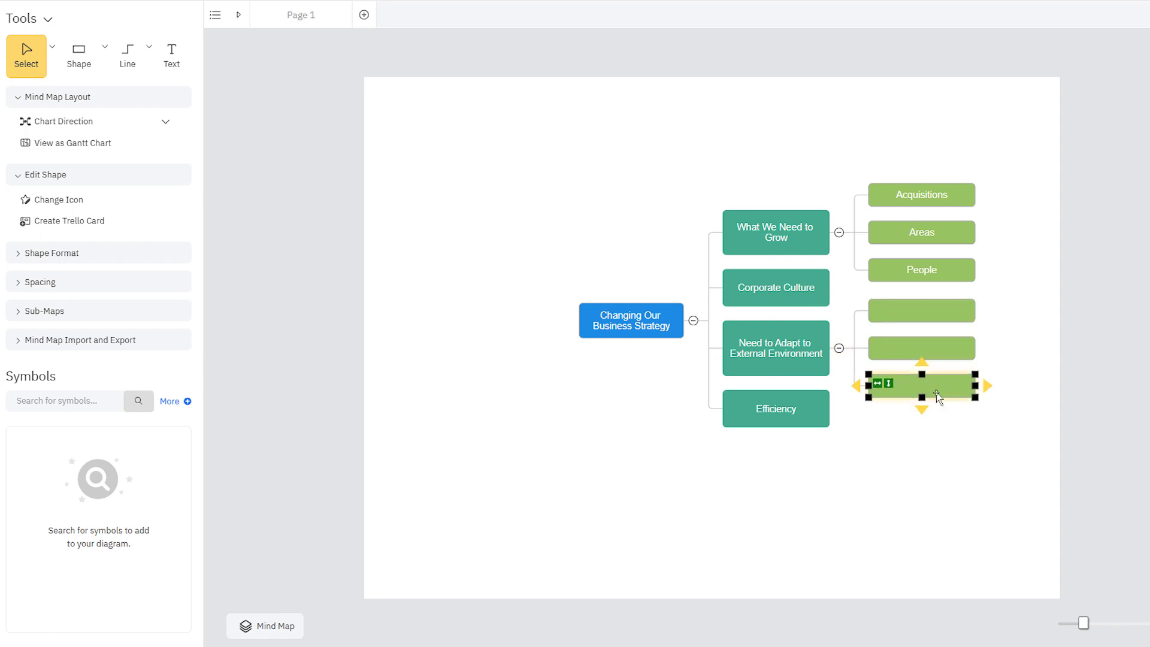
{"action": "left_click", "coordinate": [927, 311]}
{"action": "key", "text": "Return"}
{"action": "type", "text": "Economy"}
{"action": "key", "text": "Tab"}
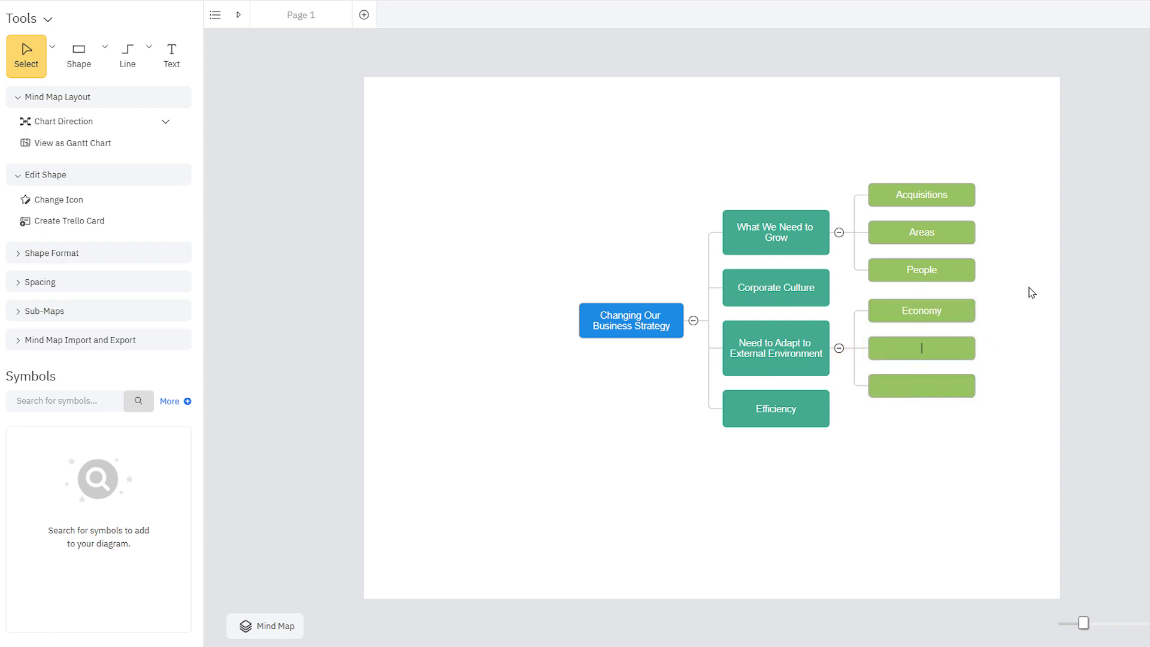
{"action": "type", "text": "International Tren"}
{"action": "type", "text": "ds"}
{"action": "key", "text": "Tab"}
{"action": "type", "text": "Competition"}
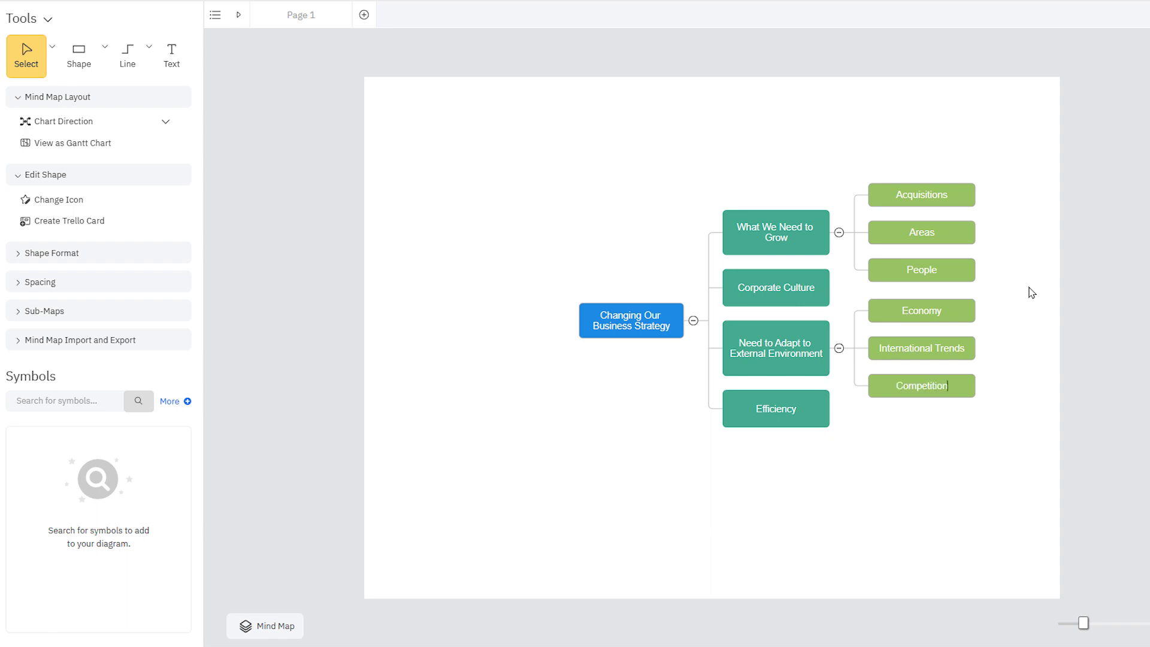
Add child and sibling subtopics under Efficiency.
{"action": "left_click", "coordinate": [791, 411]}
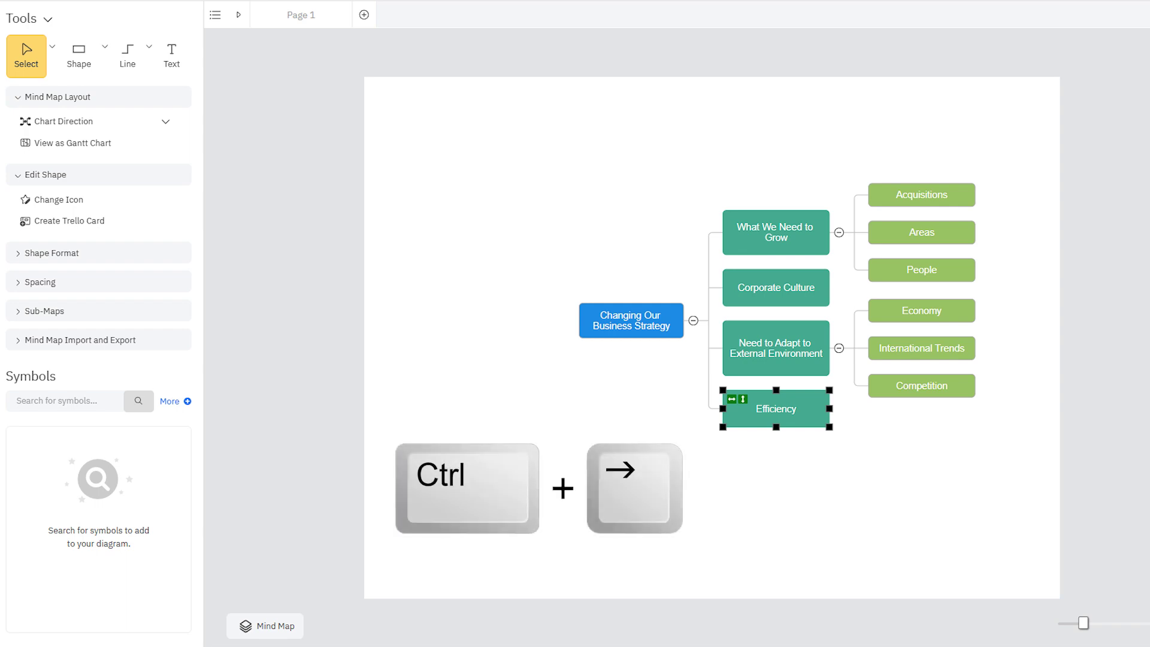
{"action": "key", "text": "ctrl+Right"}
{"action": "key", "text": "ctrl+Down"}
{"action": "key", "text": "ctrl+Down"}
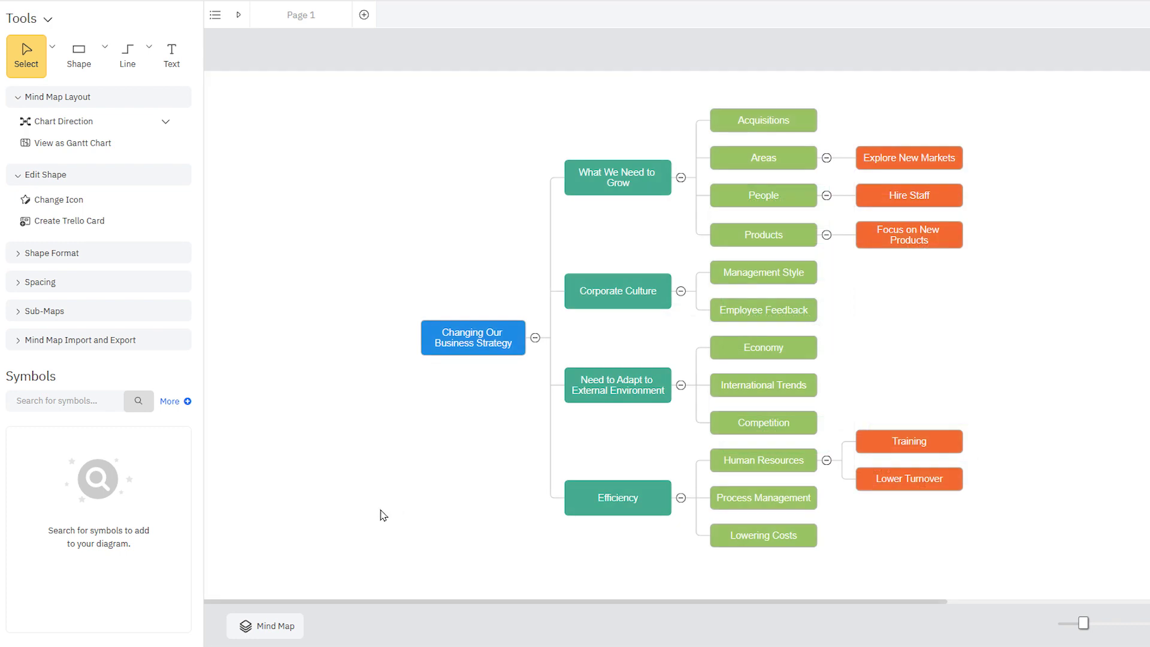
{"action": "left_click", "coordinate": [290, 625]}
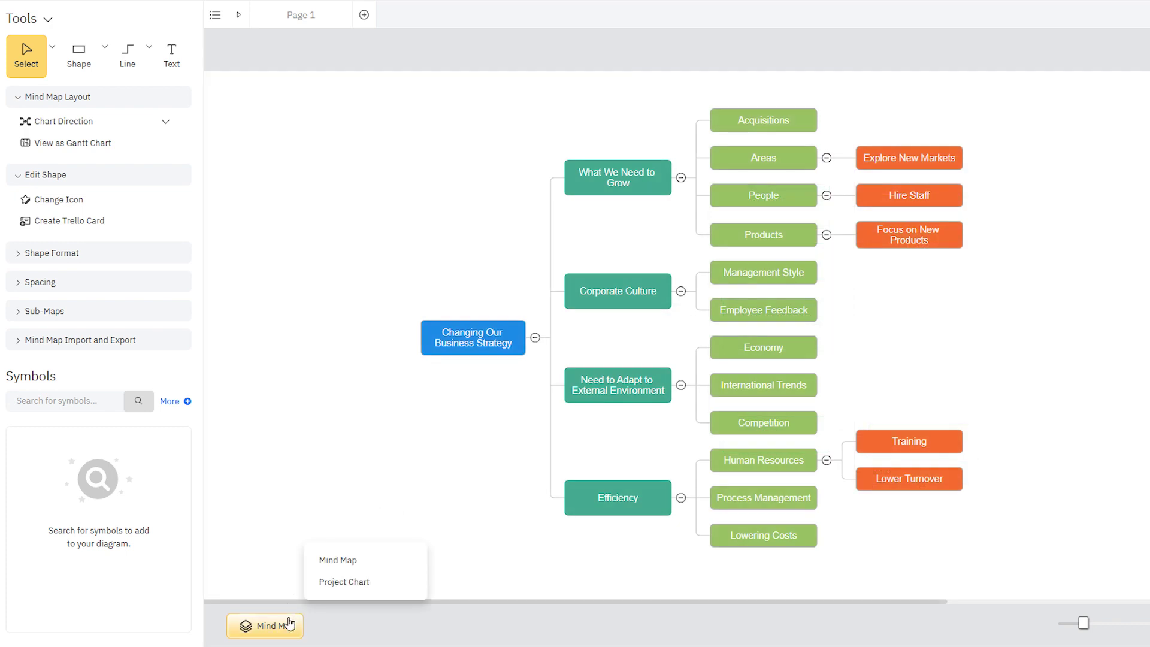
{"action": "left_click", "coordinate": [290, 624]}
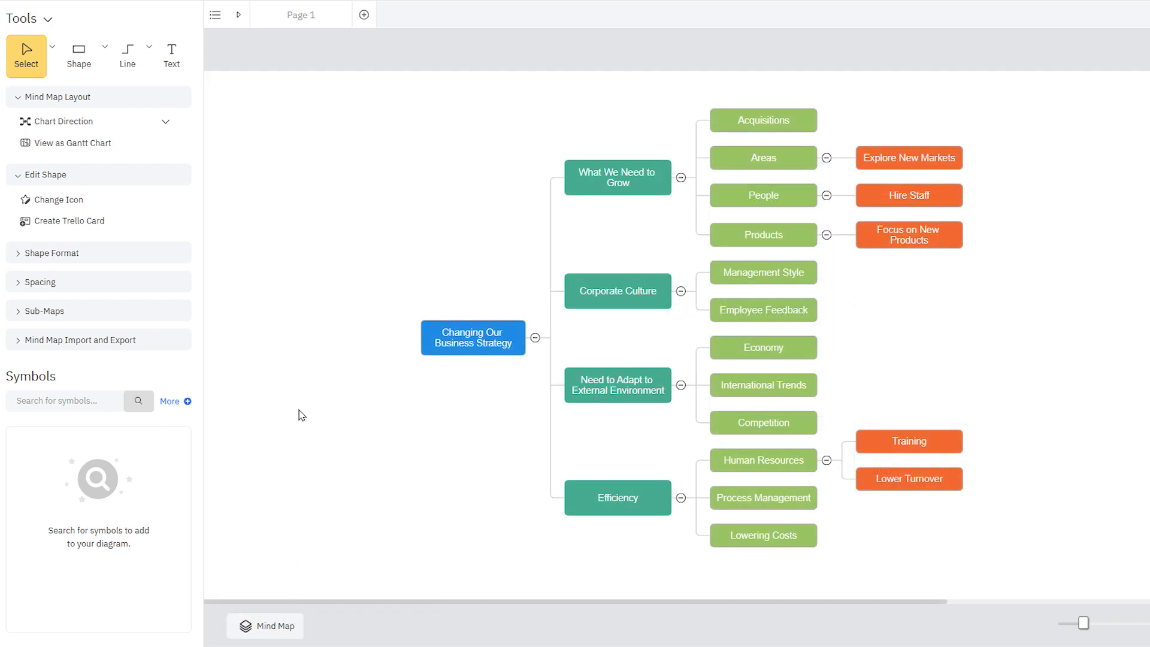
View the map as a Gantt chart and set What We Need to Grow to start 7/12/28.
{"action": "left_click", "coordinate": [153, 151]}
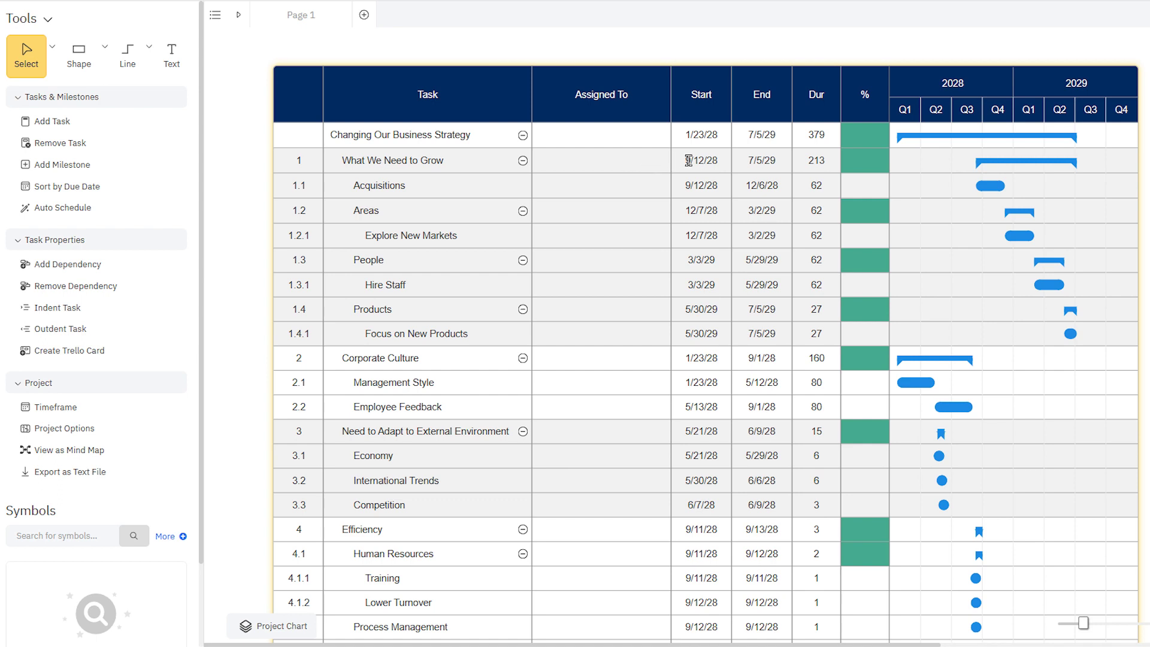
{"action": "left_click_drag", "start_coordinate": [690, 160], "coordinate": [678, 164]}
{"action": "type", "text": "7"}
{"action": "key", "text": "Return"}
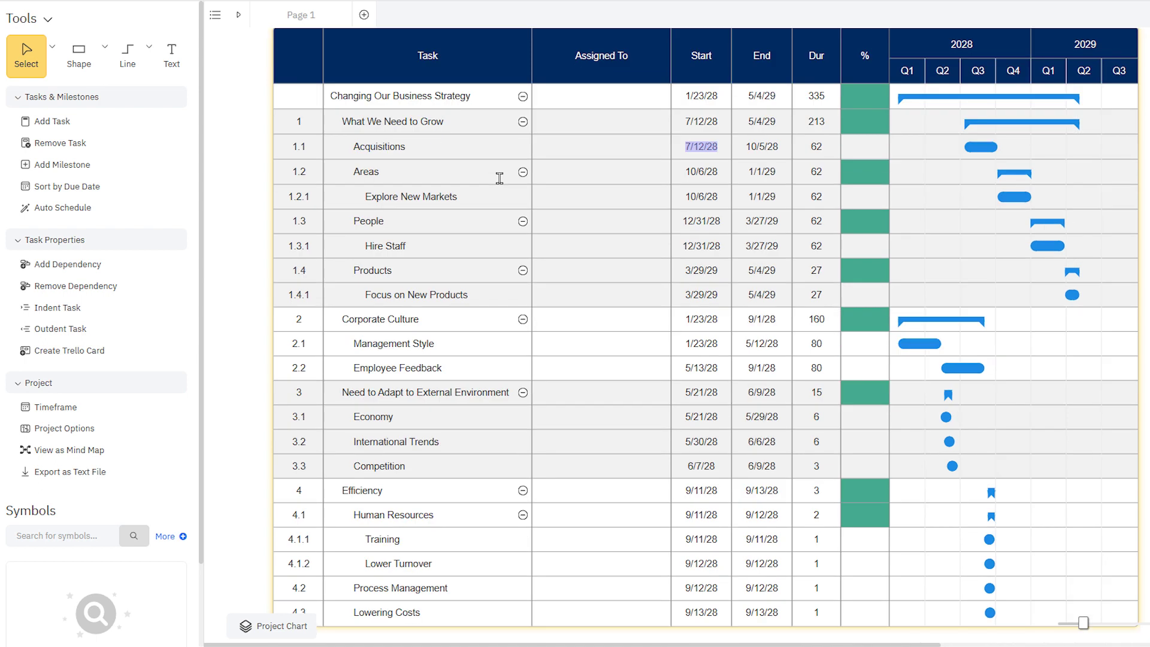
Shift the What We Need to Grow bar into Q2 2028 and lengthen Areas into Q1 2029.
{"action": "left_click", "coordinate": [1002, 121]}
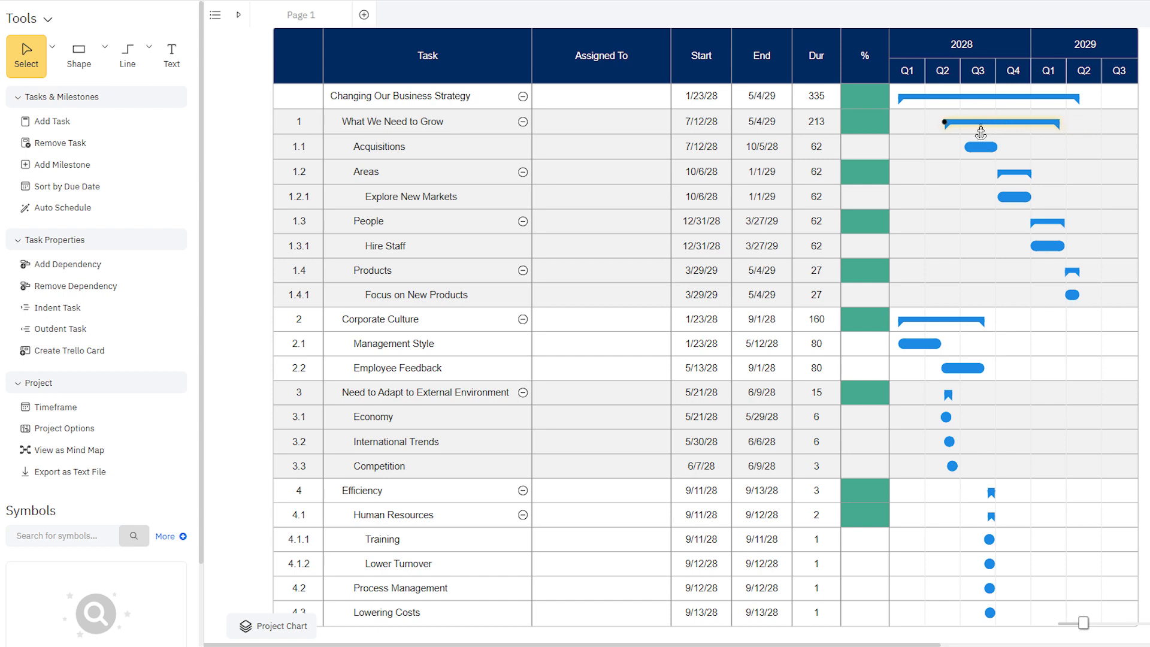
{"action": "mouse_move", "coordinate": [1002, 122]}
{"action": "left_mouse_down"}
{"action": "mouse_move", "coordinate": [974, 133]}
{"action": "mouse_move", "coordinate": [1102, 122]}
{"action": "left_mouse_up"}
{"action": "left_click", "coordinate": [983, 174]}
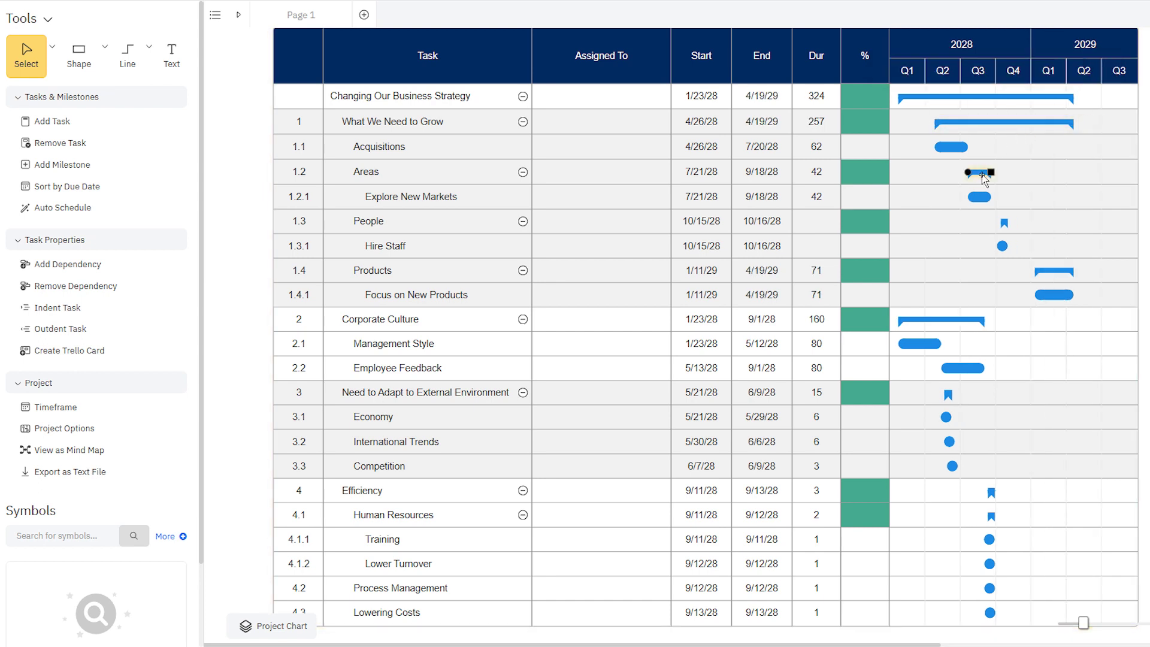
{"action": "mouse_move", "coordinate": [991, 172]}
{"action": "left_mouse_down"}
{"action": "mouse_move", "coordinate": [1033, 172]}
{"action": "mouse_move", "coordinate": [1001, 246]}
{"action": "left_mouse_up"}
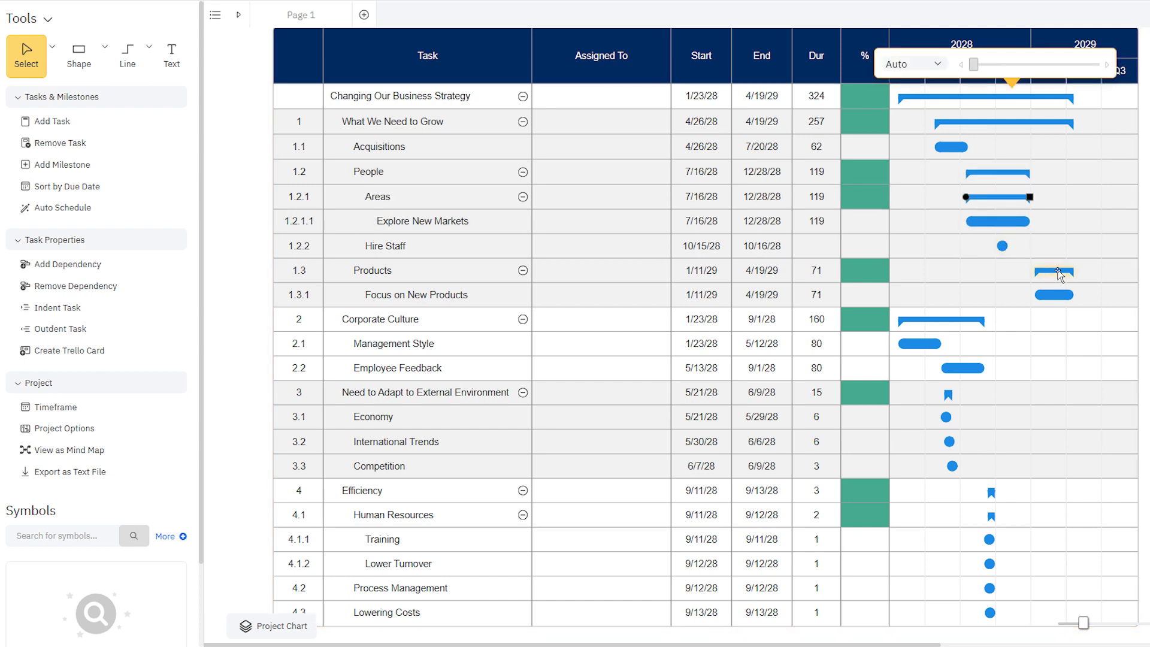
Drag Products up to lead What We Need to Grow and select Explore New Markets.
{"action": "left_click_drag", "start_coordinate": [1059, 272], "coordinate": [1037, 155]}
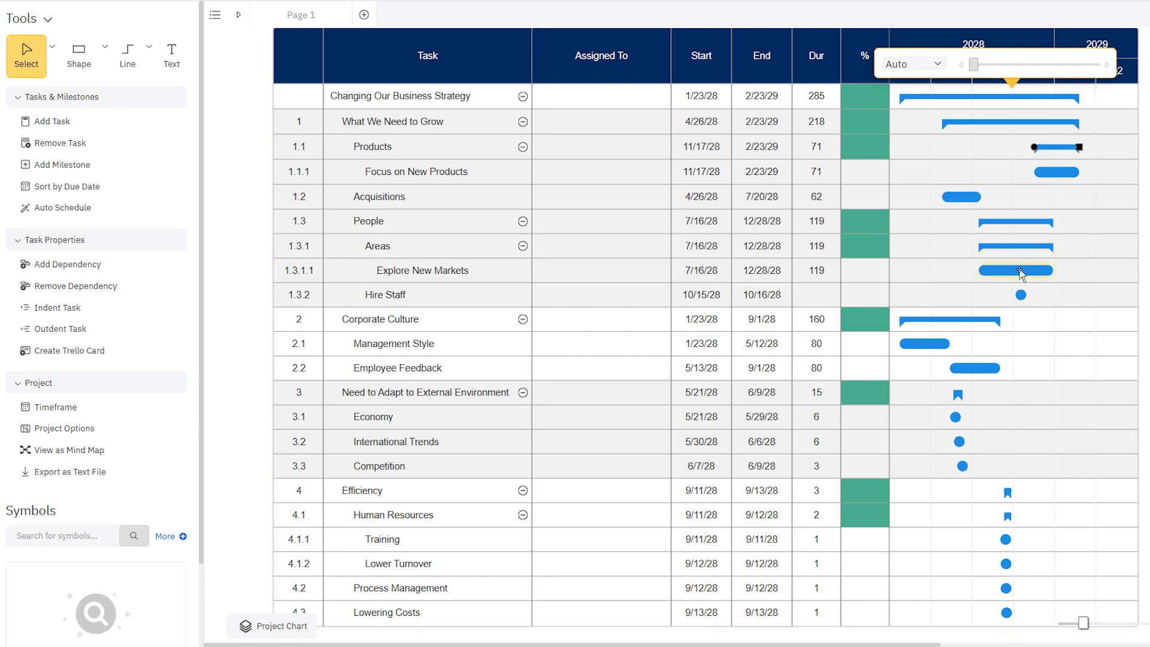
{"action": "left_click", "coordinate": [1021, 273]}
{"action": "left_click", "coordinate": [873, 268]}
{"action": "type", "text": "50"}
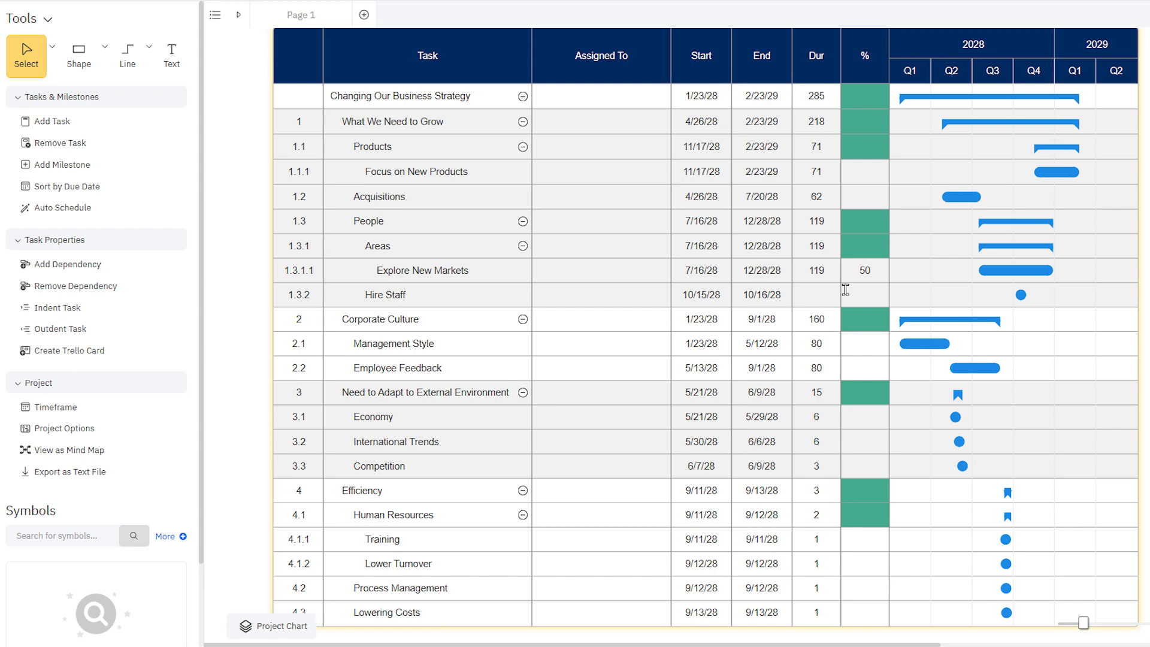
Confirm 50 percent progress for Explore New Markets and select its task.
{"action": "left_click", "coordinate": [846, 289]}
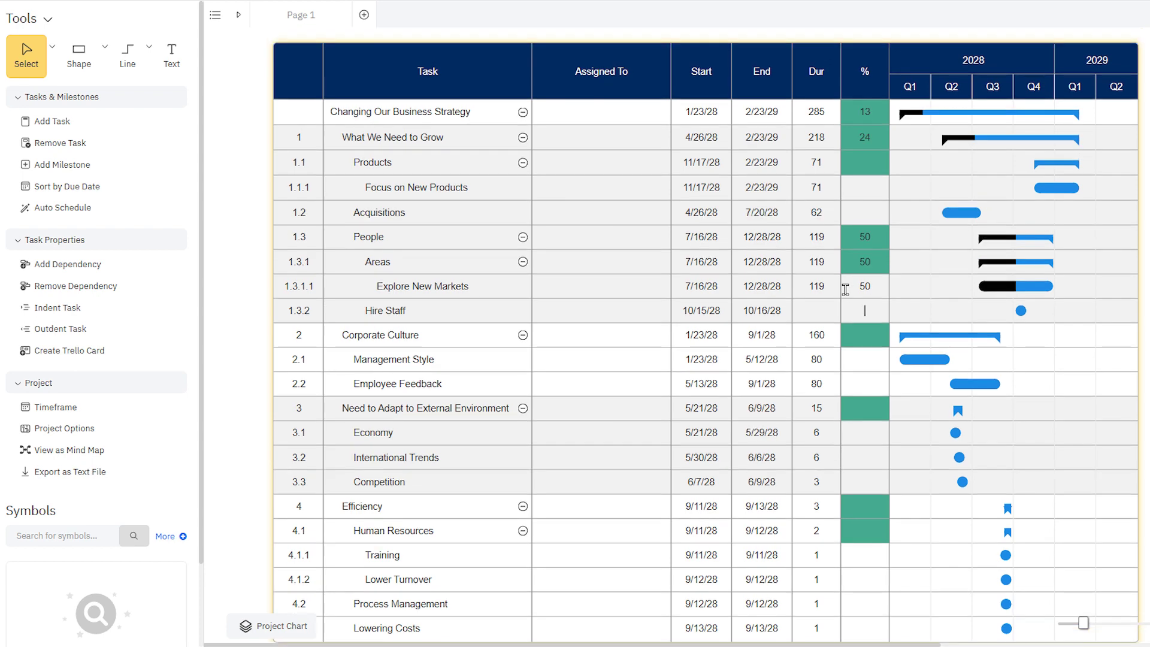
{"action": "left_click", "coordinate": [937, 291]}
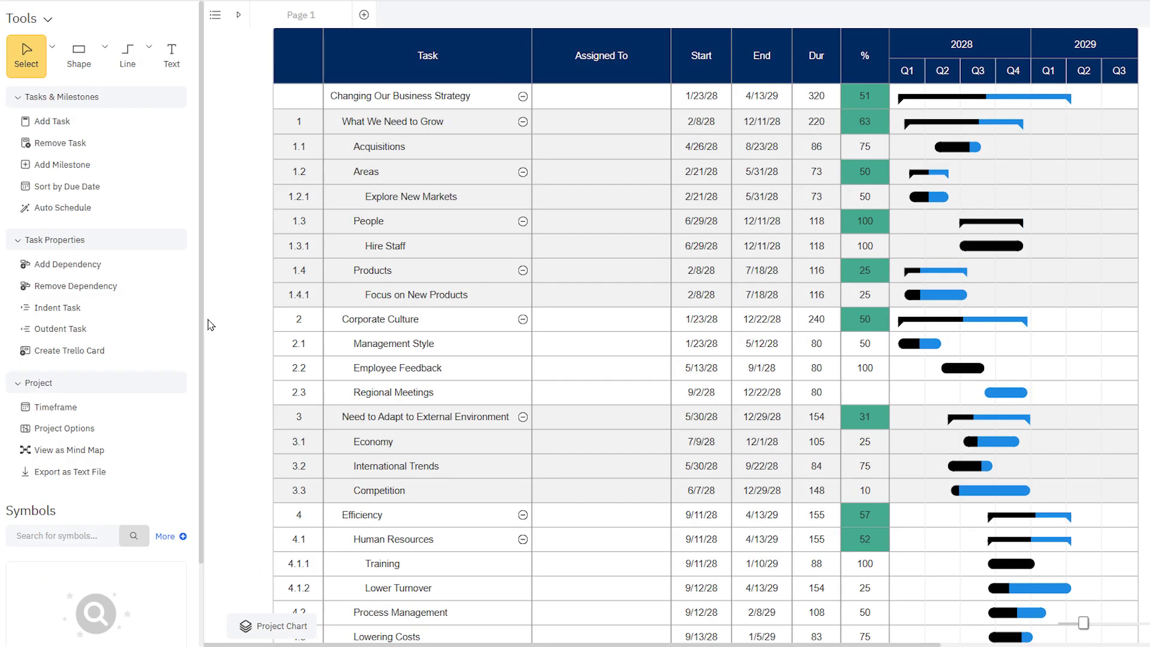
Delete Regional Meetings and insert a Global Summit milestone under Corporate Culture.
{"action": "left_click", "coordinate": [332, 399]}
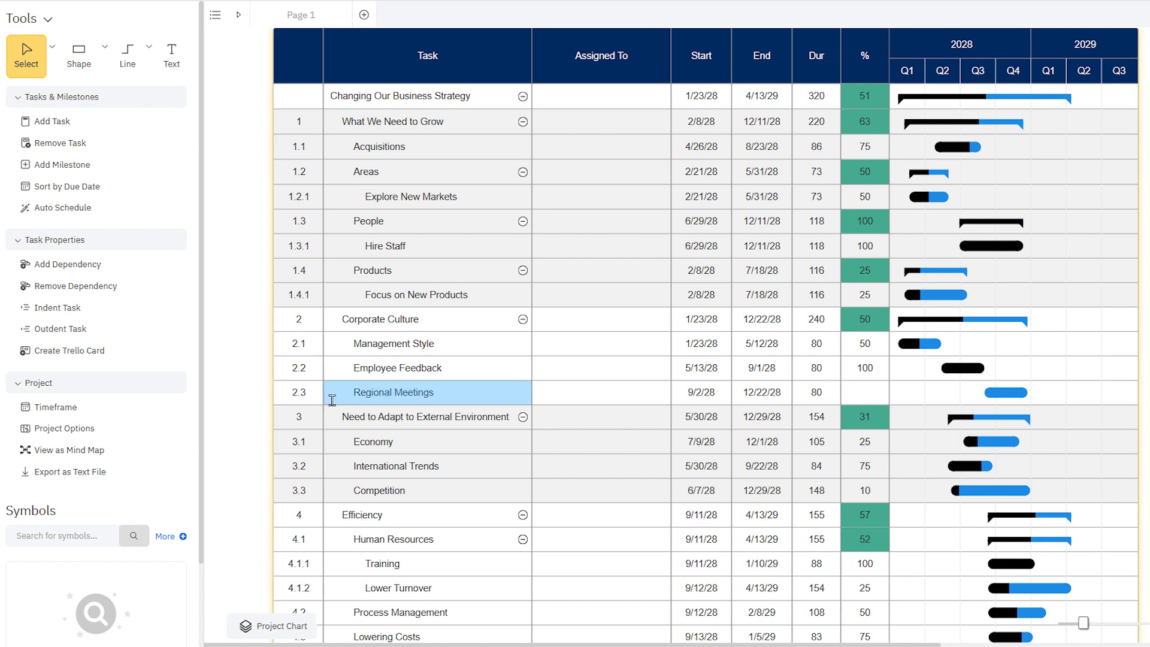
{"action": "left_click", "coordinate": [155, 146]}
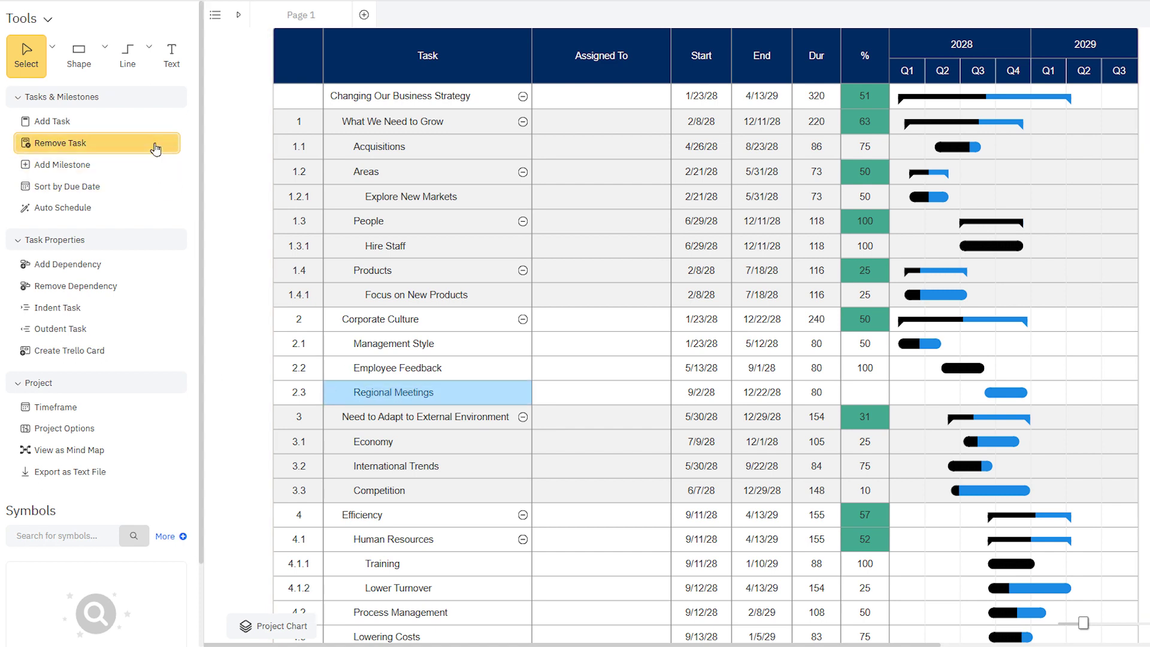
{"action": "left_click", "coordinate": [470, 368]}
{"action": "left_click", "coordinate": [146, 168]}
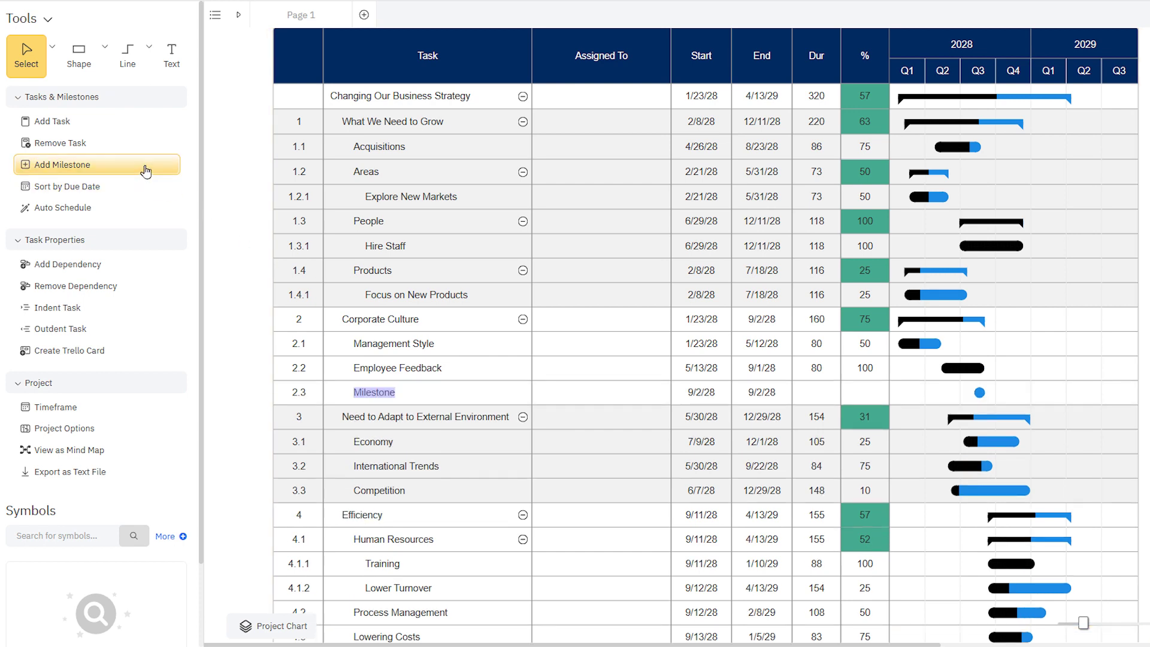
{"action": "type", "text": "Global Summit"}
{"action": "key", "text": "Return"}
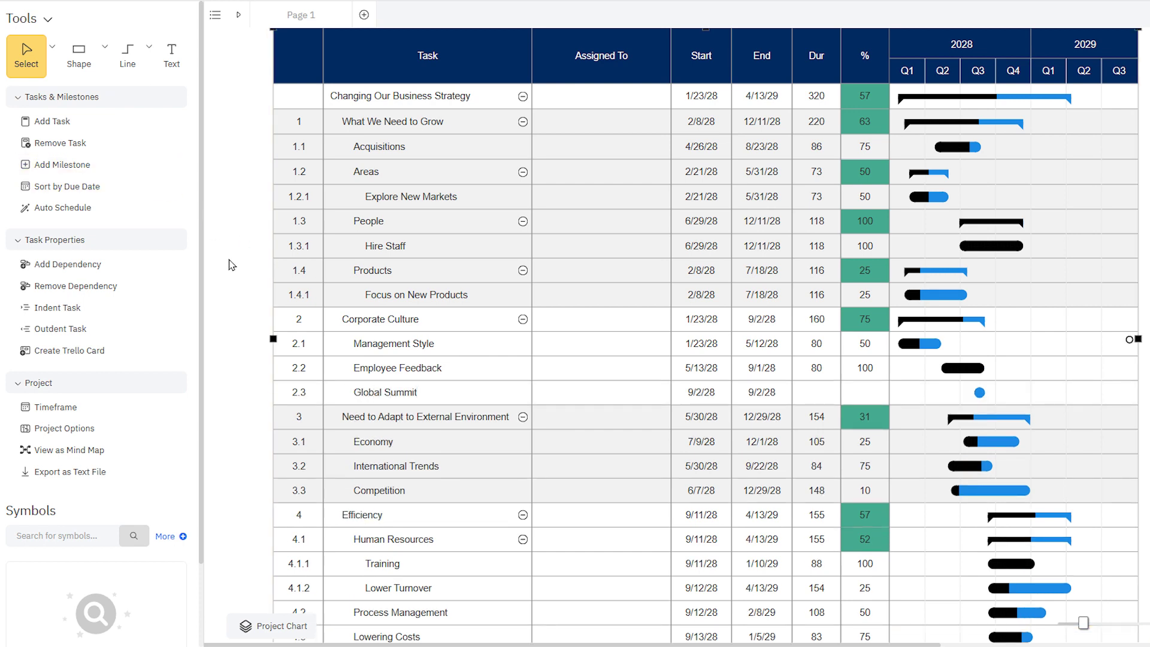
Sort the tasks by due date and auto-schedule their dates.
{"action": "left_click", "coordinate": [154, 195]}
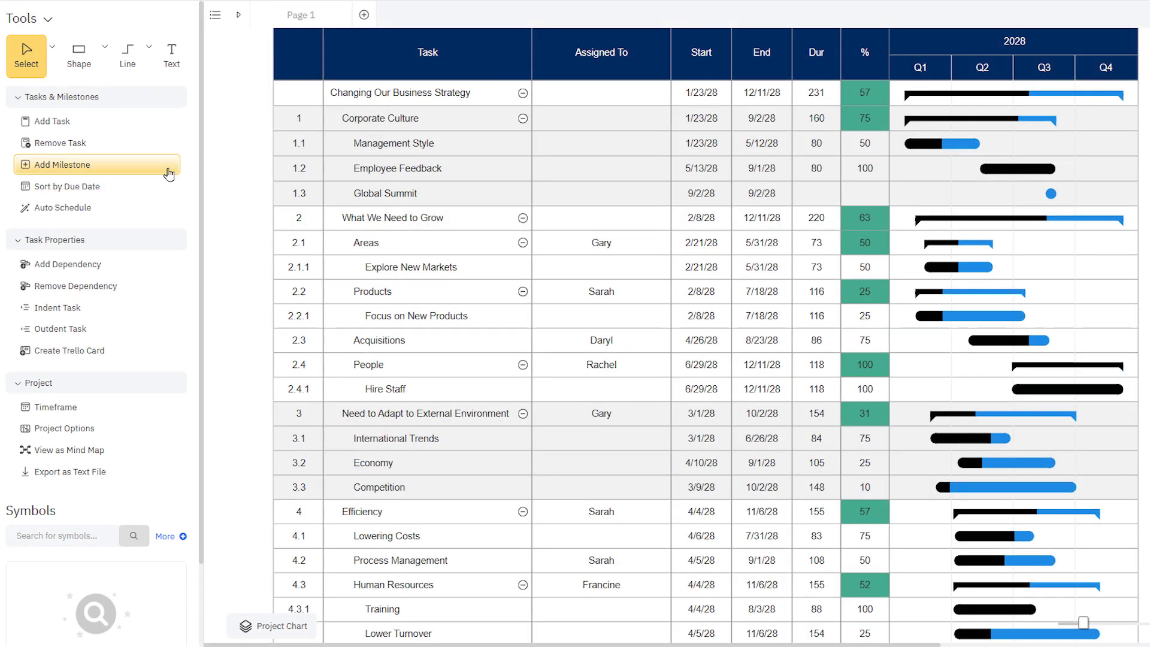
{"action": "left_click", "coordinate": [140, 213]}
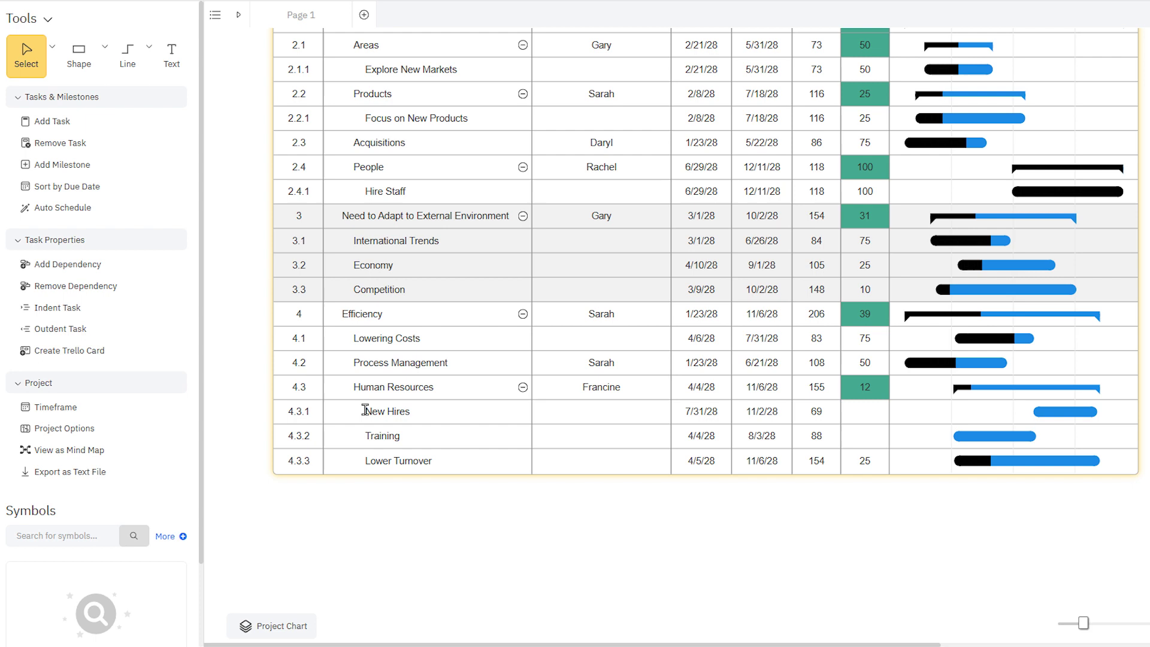
Select the New Hires and Training bars and add a dependency between them.
{"action": "left_click_drag", "start_coordinate": [364, 411], "coordinate": [425, 411]}
{"action": "left_click_drag", "start_coordinate": [361, 437], "coordinate": [435, 436]}
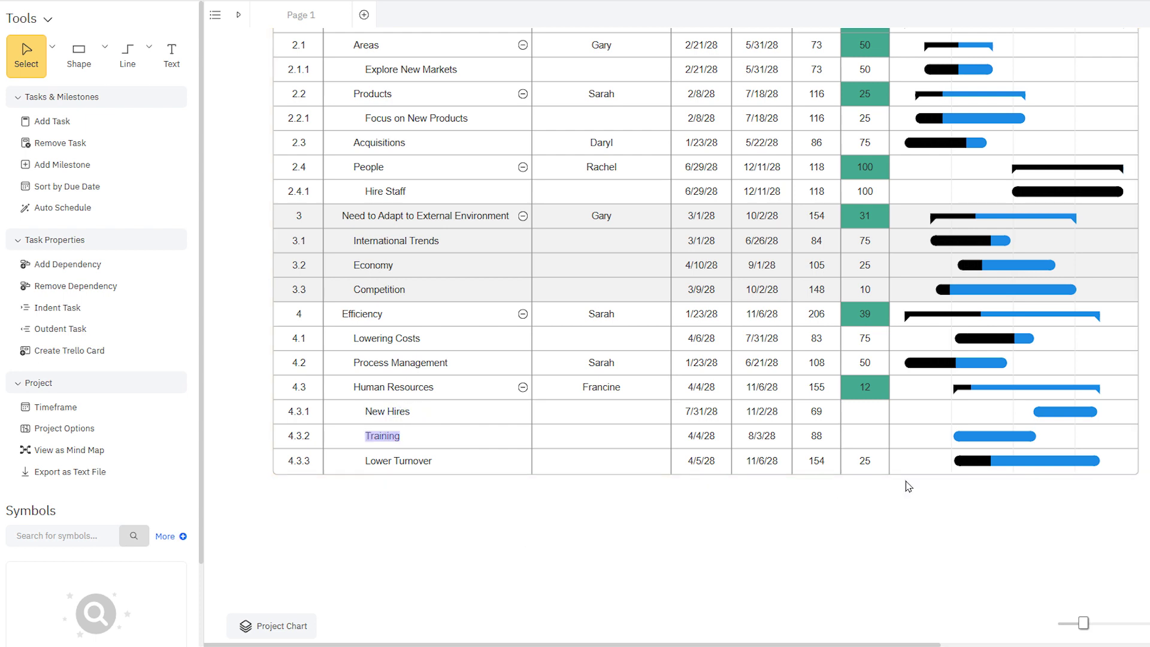
{"action": "left_click", "coordinate": [1063, 412]}
{"action": "left_click", "coordinate": [1021, 440]}
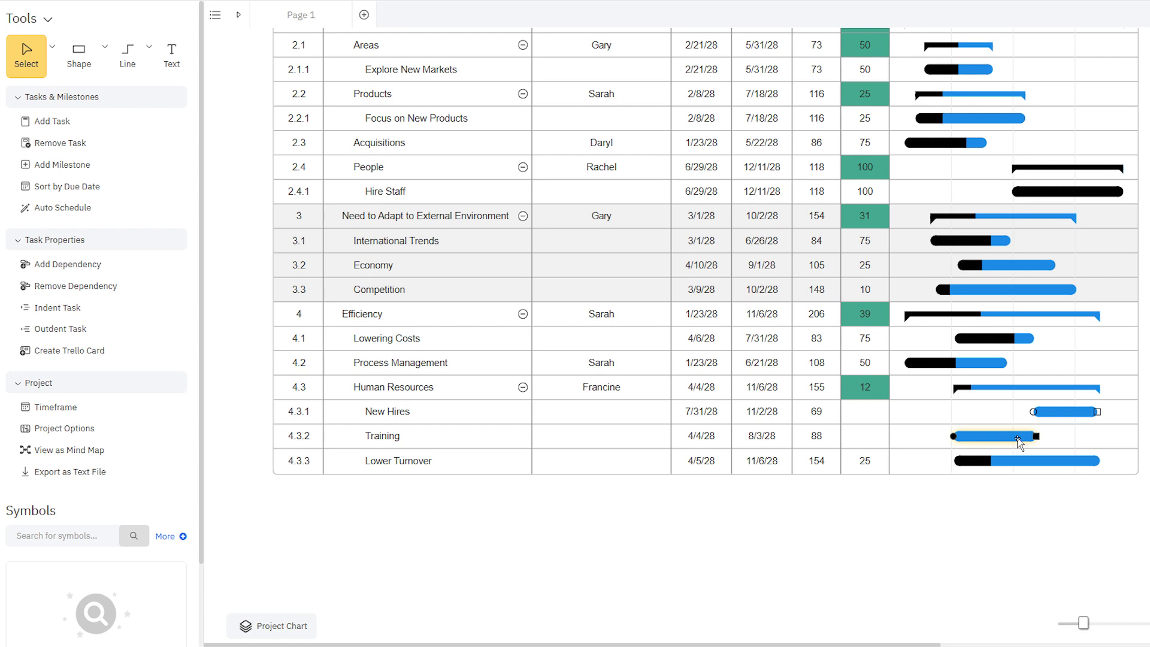
{"action": "left_click", "coordinate": [153, 266]}
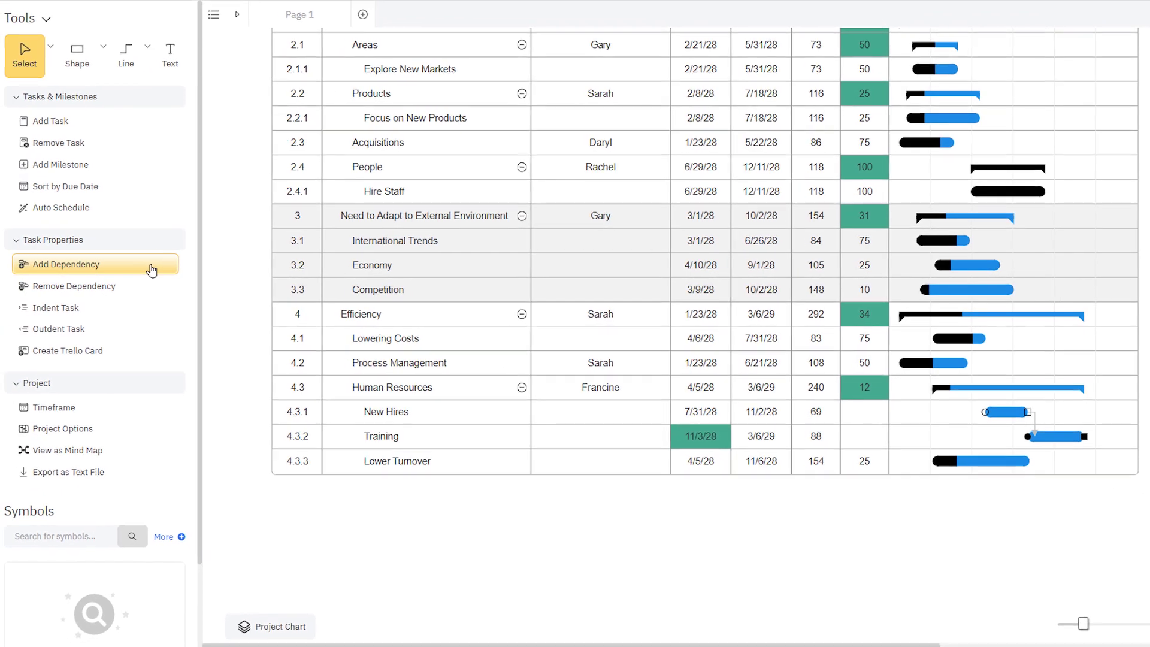
Remove the New Hires–Training dependency and select the Lower Turnover task.
{"action": "left_click", "coordinate": [153, 290]}
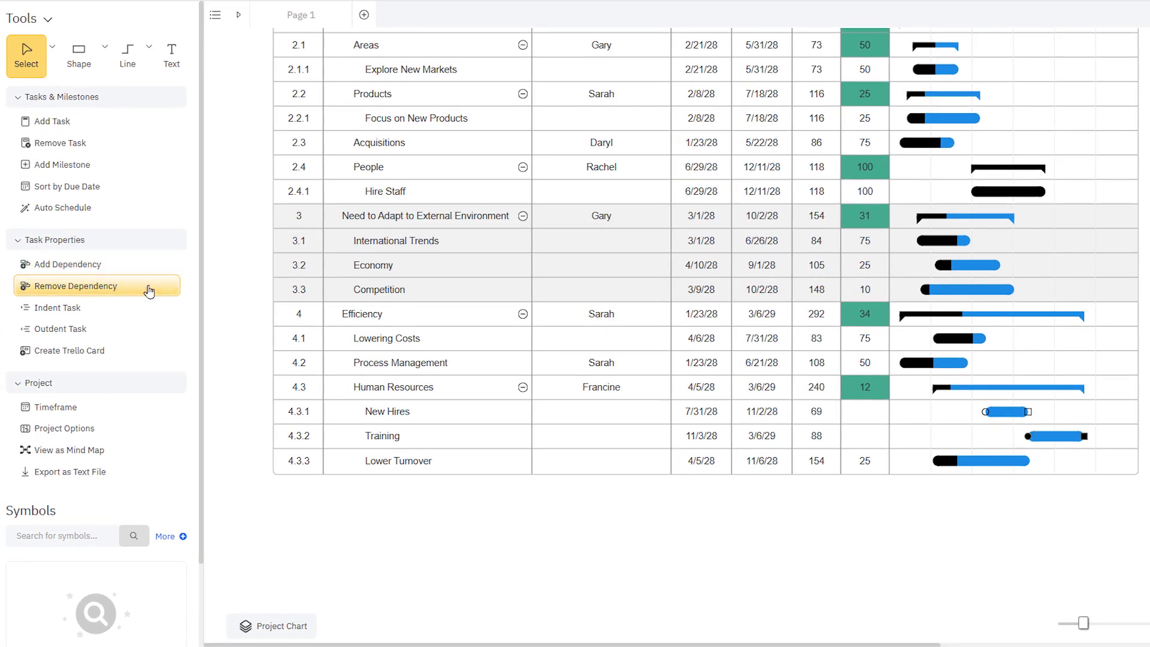
{"action": "left_click", "coordinate": [232, 319]}
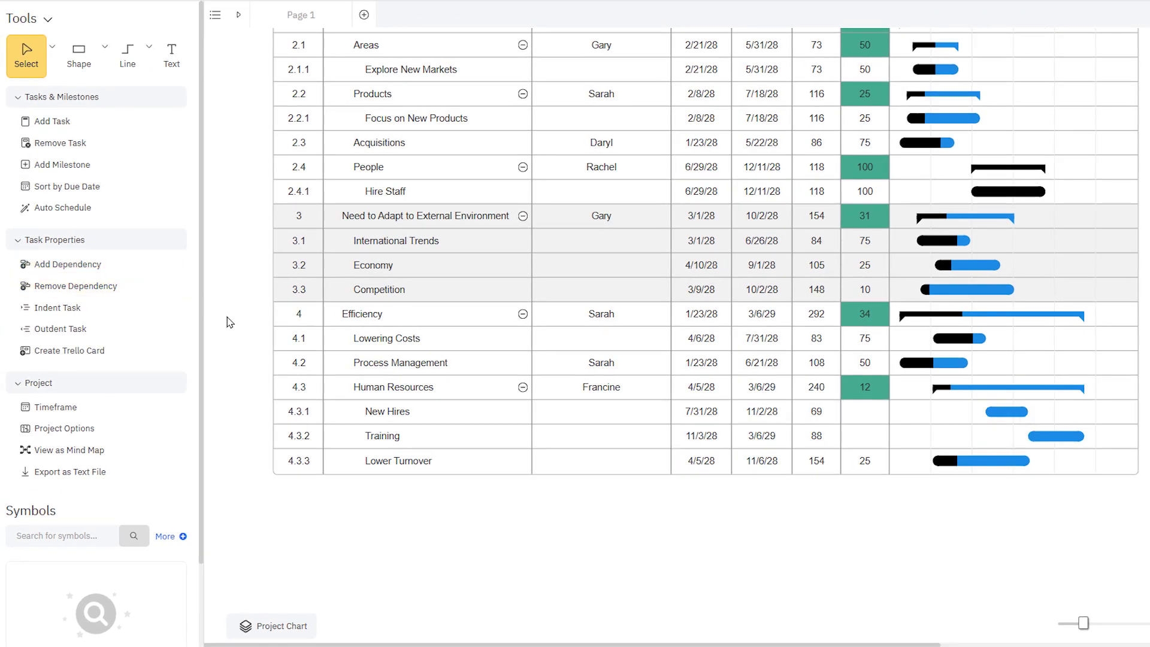
{"action": "left_click", "coordinate": [352, 467]}
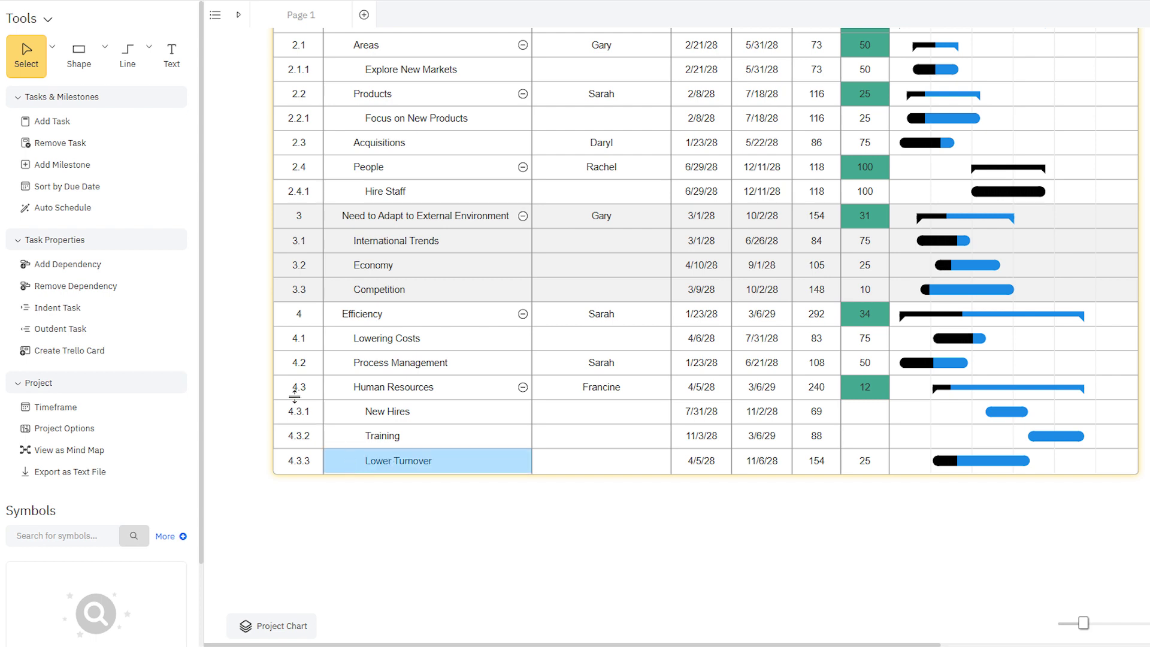
Outdent Lower Turnover until it becomes Efficiency's own task 4.4.
{"action": "left_click", "coordinate": [148, 315]}
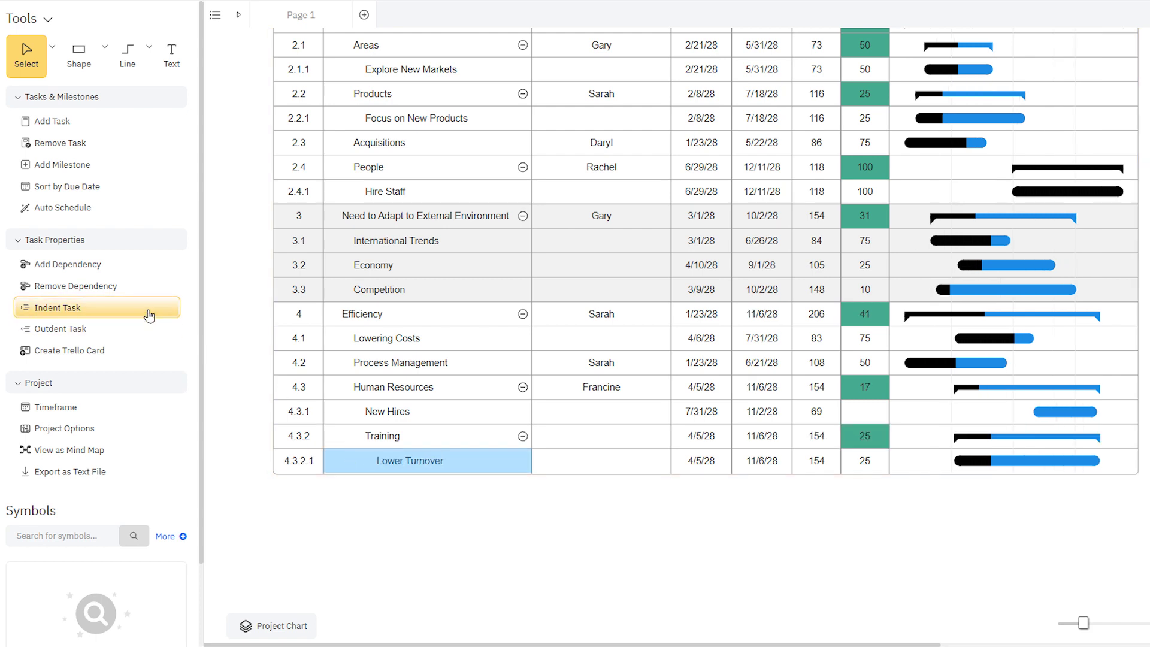
{"action": "left_click", "coordinate": [144, 331]}
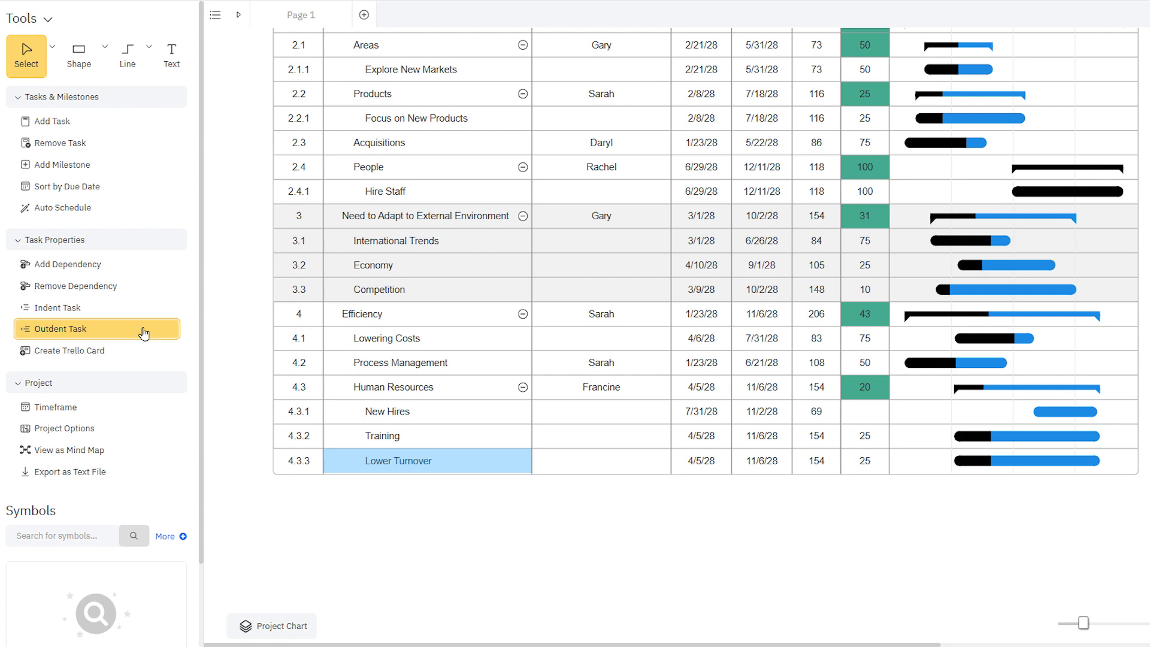
{"action": "left_click", "coordinate": [144, 331]}
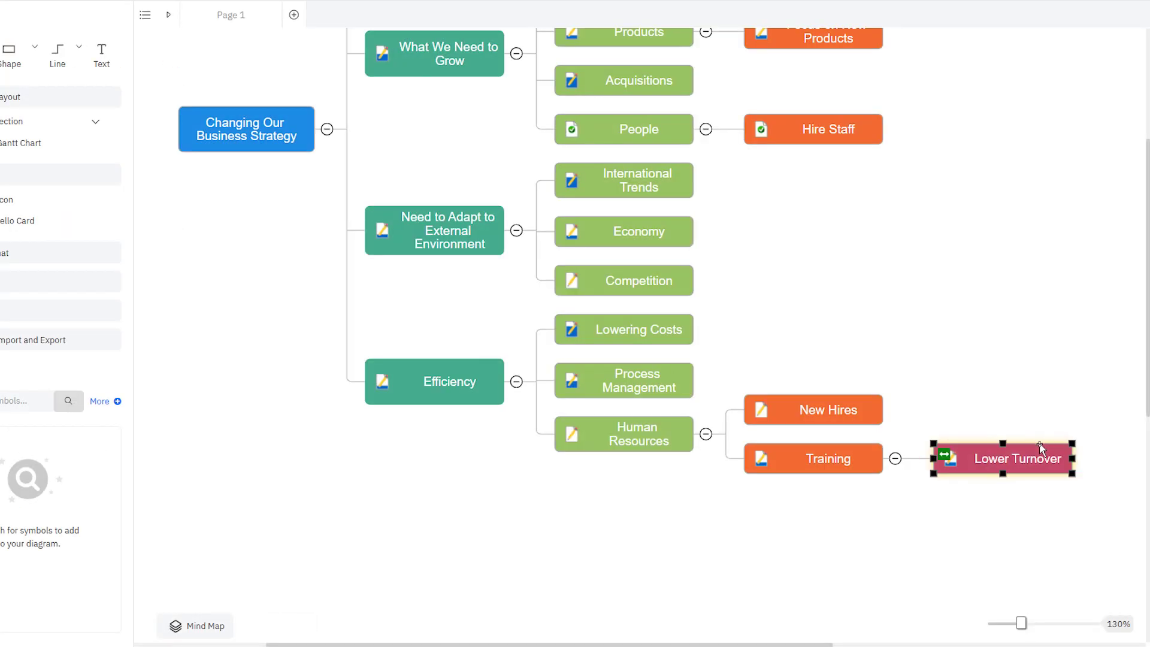
{"action": "mouse_move", "coordinate": [1042, 449]}
{"action": "left_mouse_down"}
{"action": "mouse_move", "coordinate": [831, 441]}
{"action": "mouse_move", "coordinate": [620, 408]}
{"action": "left_mouse_up"}
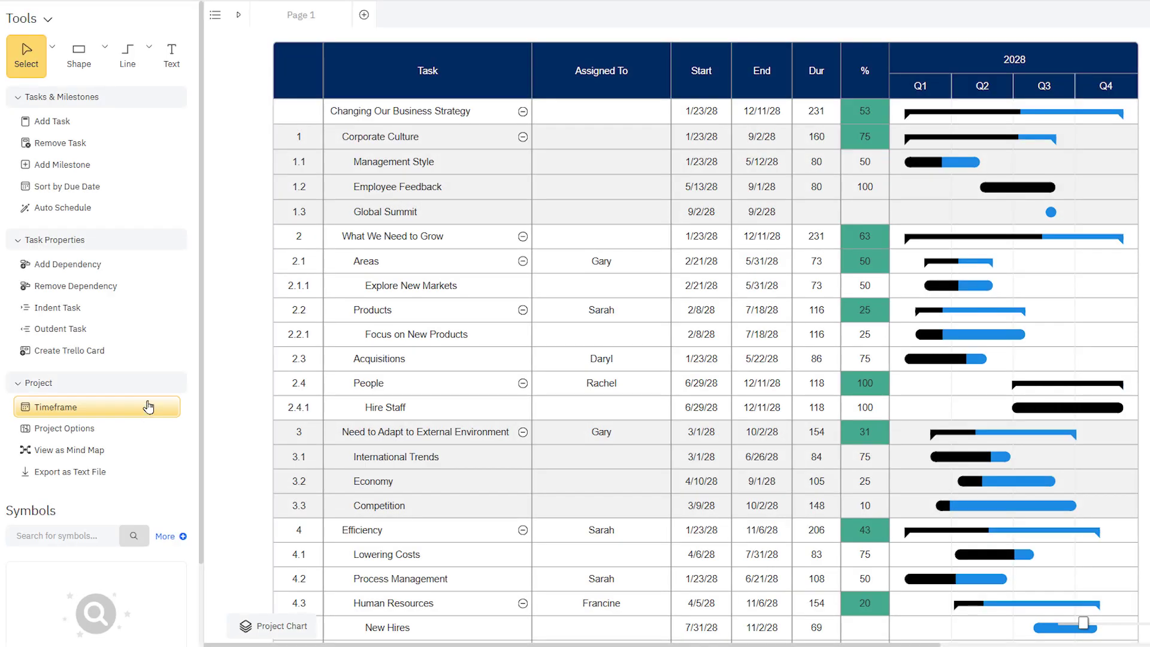
{"action": "left_click", "coordinate": [141, 431]}
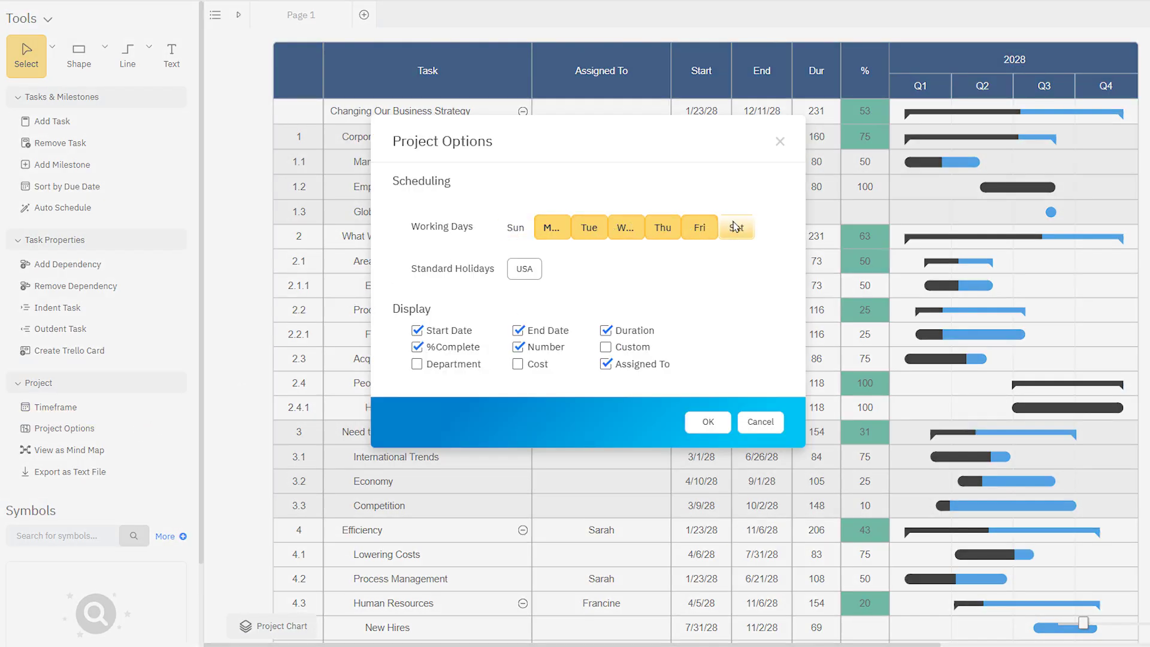
{"action": "left_click", "coordinate": [523, 274]}
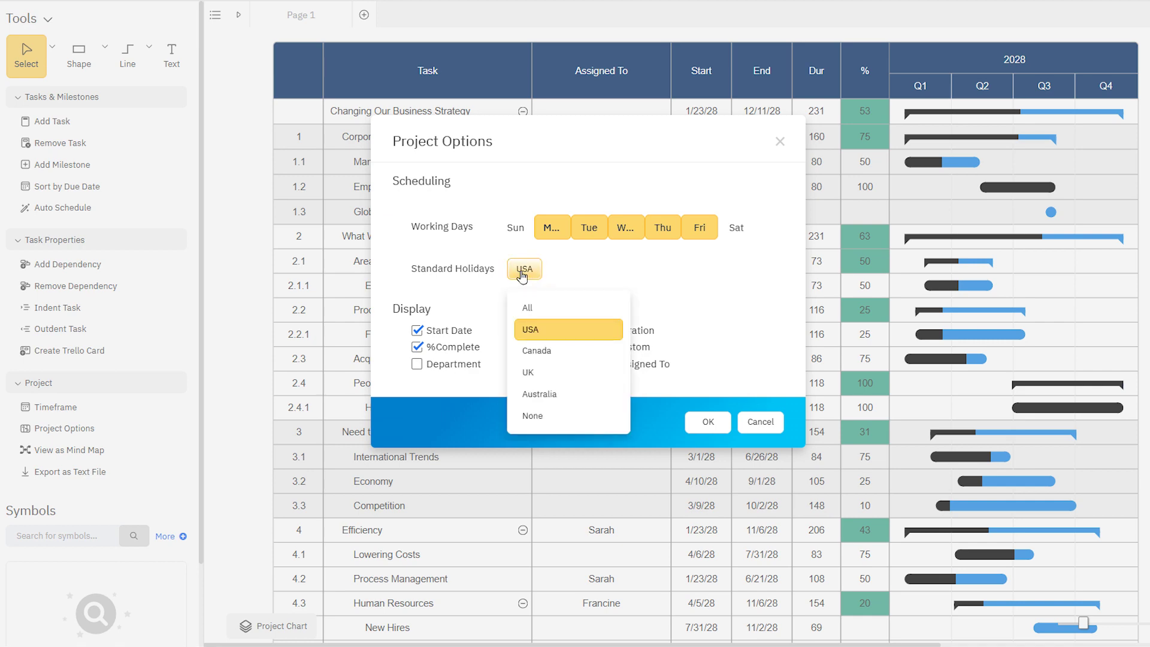
{"action": "left_click", "coordinate": [669, 280]}
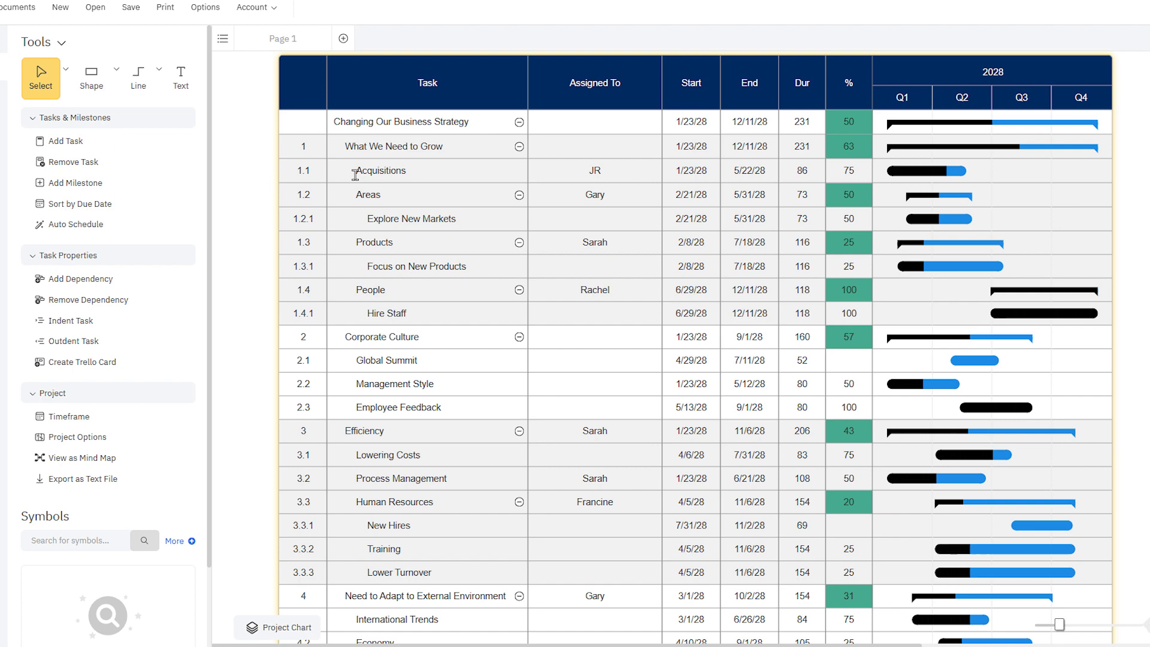
{"action": "left_click_drag", "start_coordinate": [356, 173], "coordinate": [424, 173]}
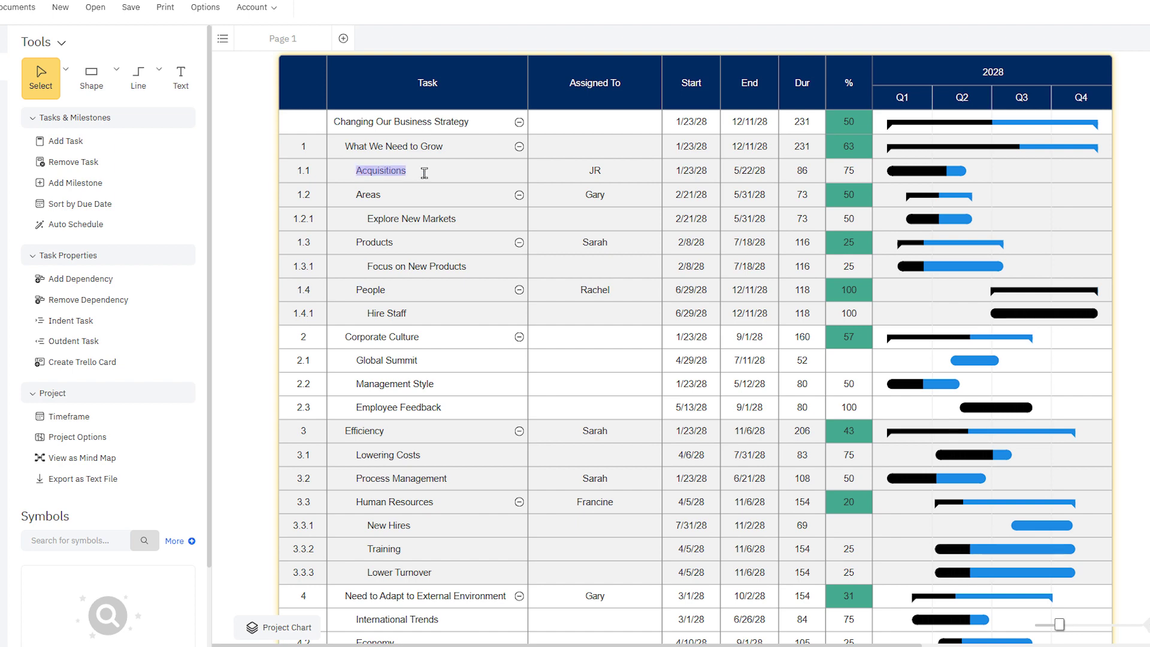
{"action": "left_click", "coordinate": [129, 363]}
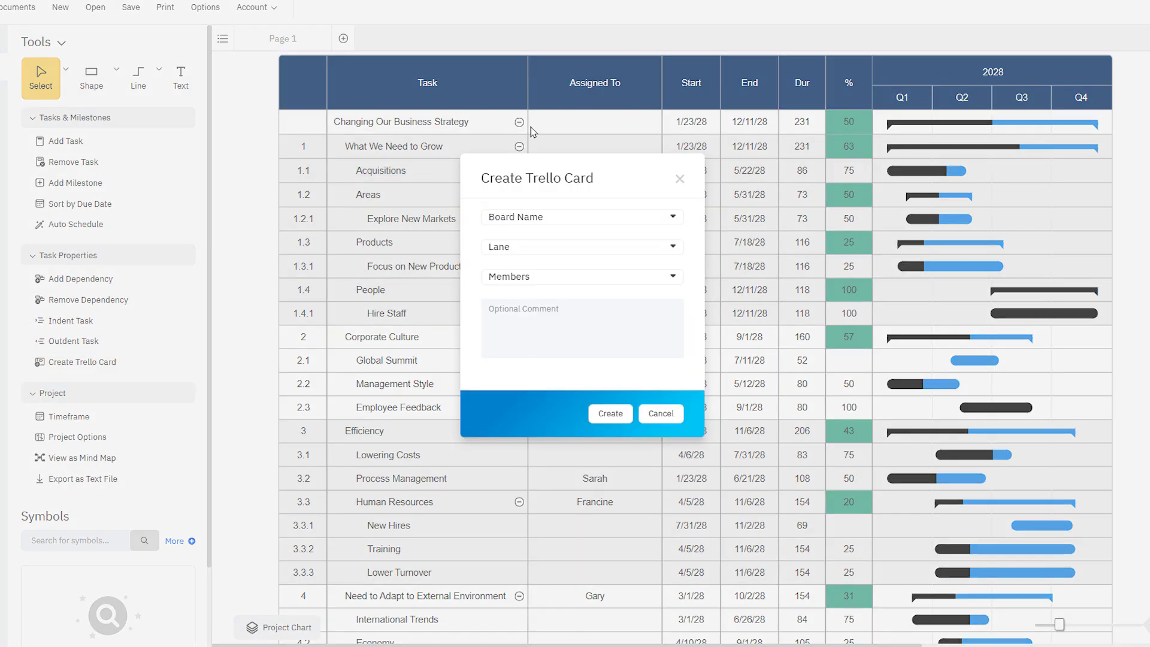
{"action": "left_click", "coordinate": [680, 178]}
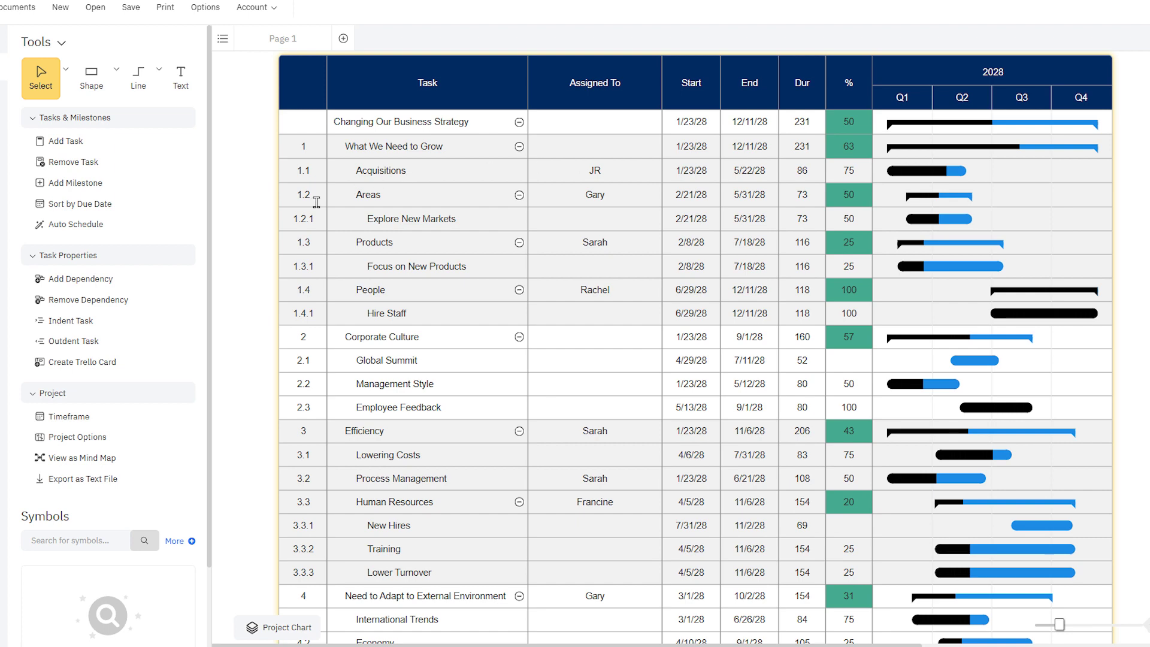
Switch to mind map view and start a Trello card for Acquisitions on the Changing Our Business Strategy board.
{"action": "left_click", "coordinate": [136, 458]}
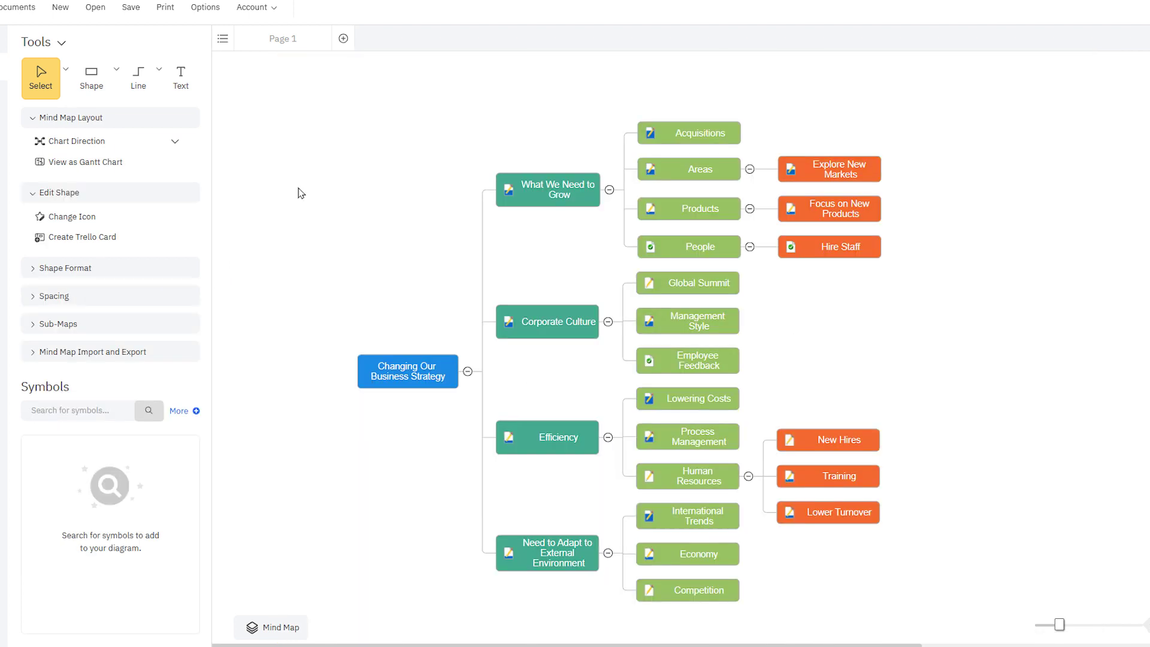
{"action": "left_click", "coordinate": [676, 126]}
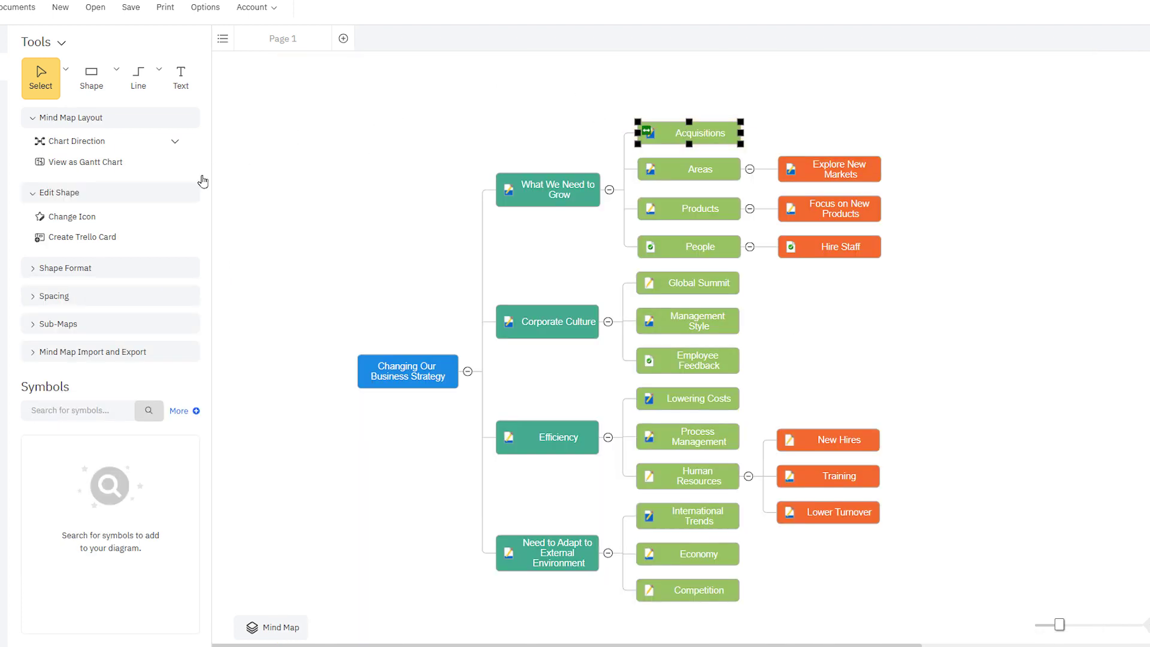
{"action": "left_click", "coordinate": [156, 239]}
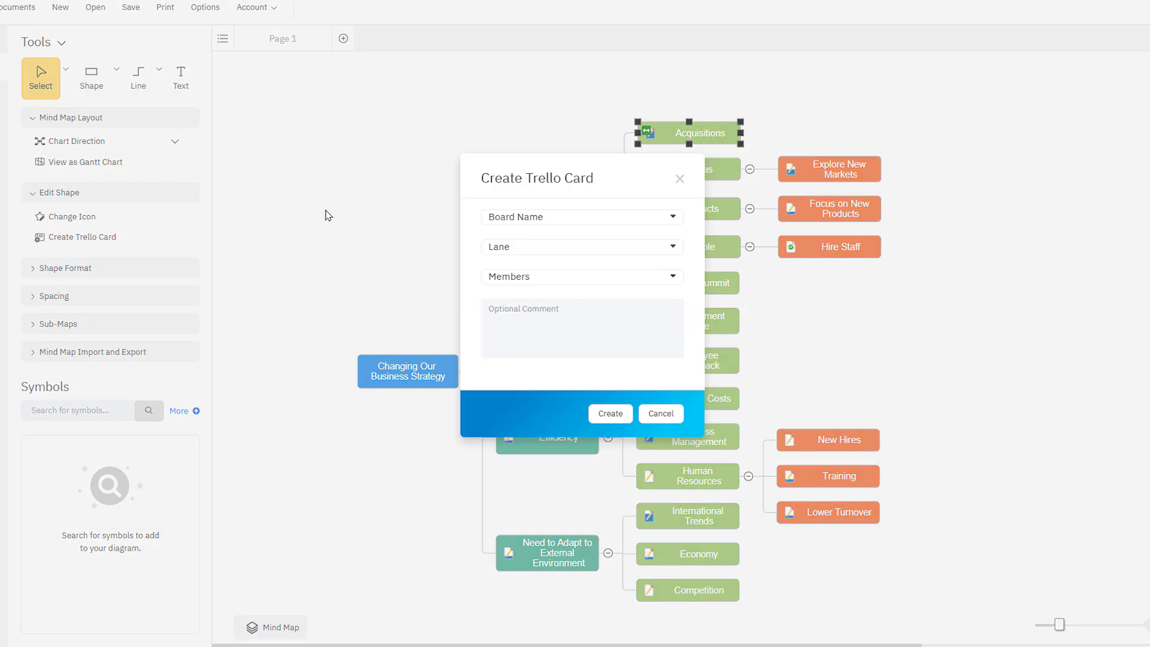
{"action": "left_click", "coordinate": [572, 220]}
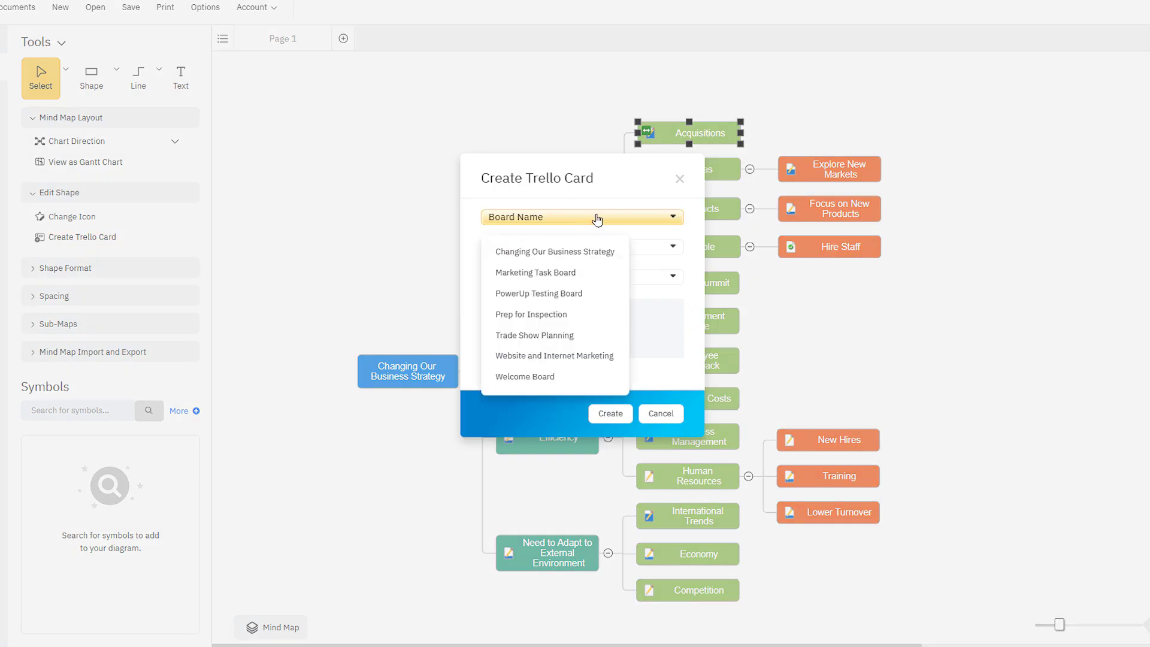
{"action": "left_click", "coordinate": [593, 252]}
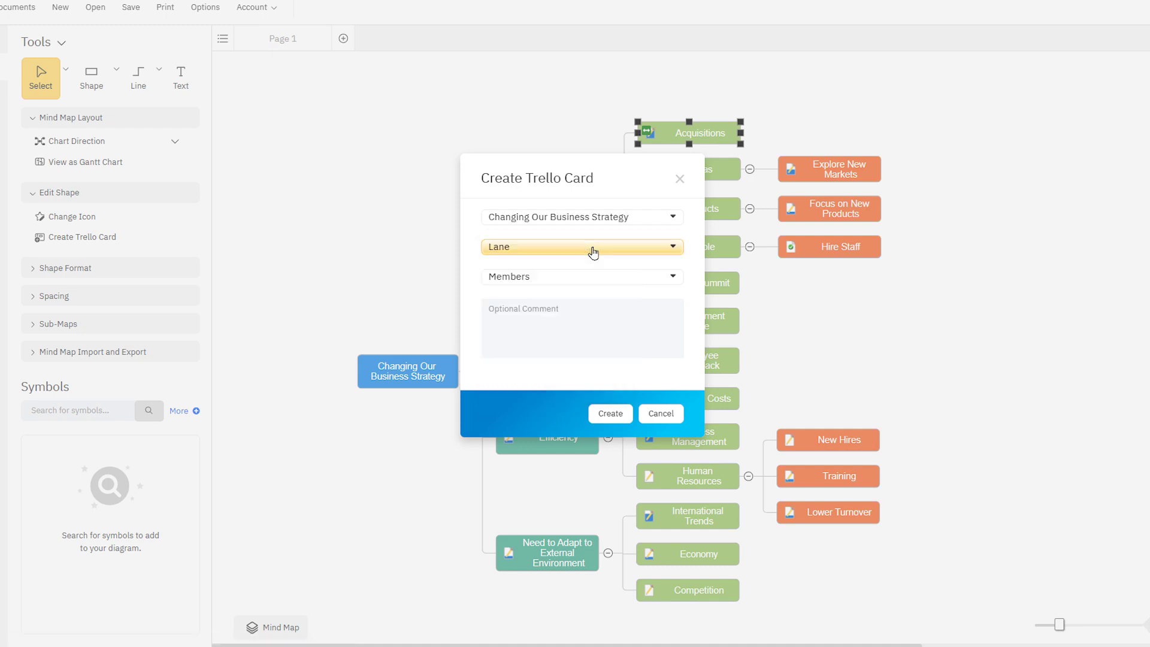
Place the card in the Growth Opportunities list, assign member JR, and create it.
{"action": "left_click", "coordinate": [593, 253]}
{"action": "left_click", "coordinate": [569, 320]}
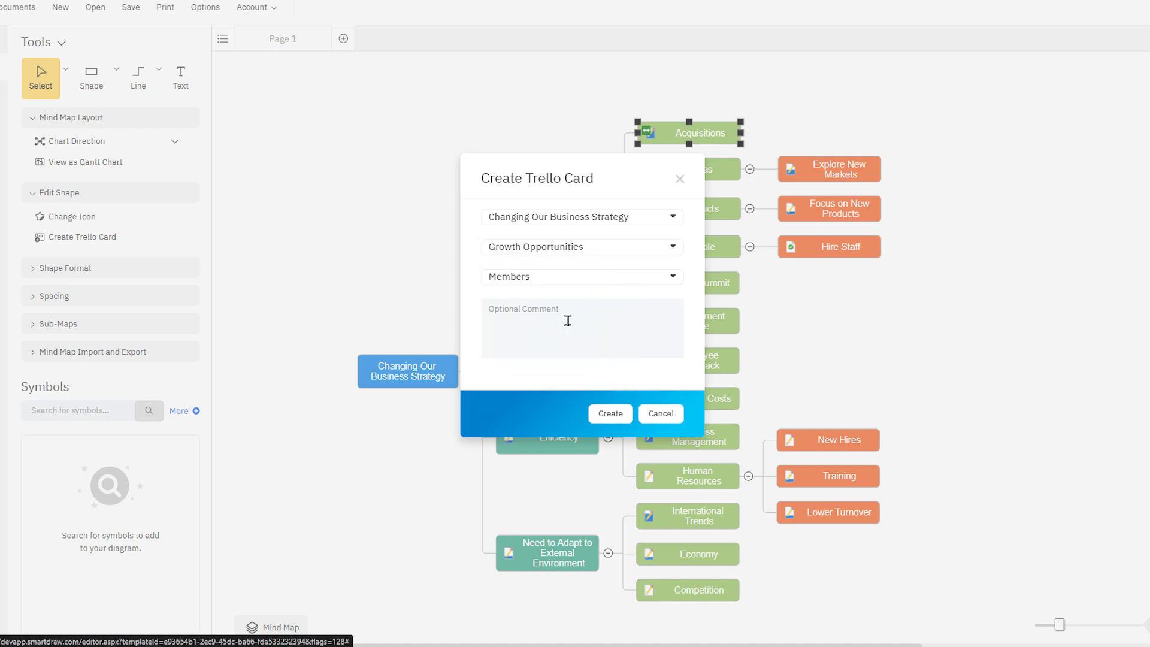
{"action": "left_click", "coordinate": [583, 288]}
{"action": "left_click", "coordinate": [555, 309]}
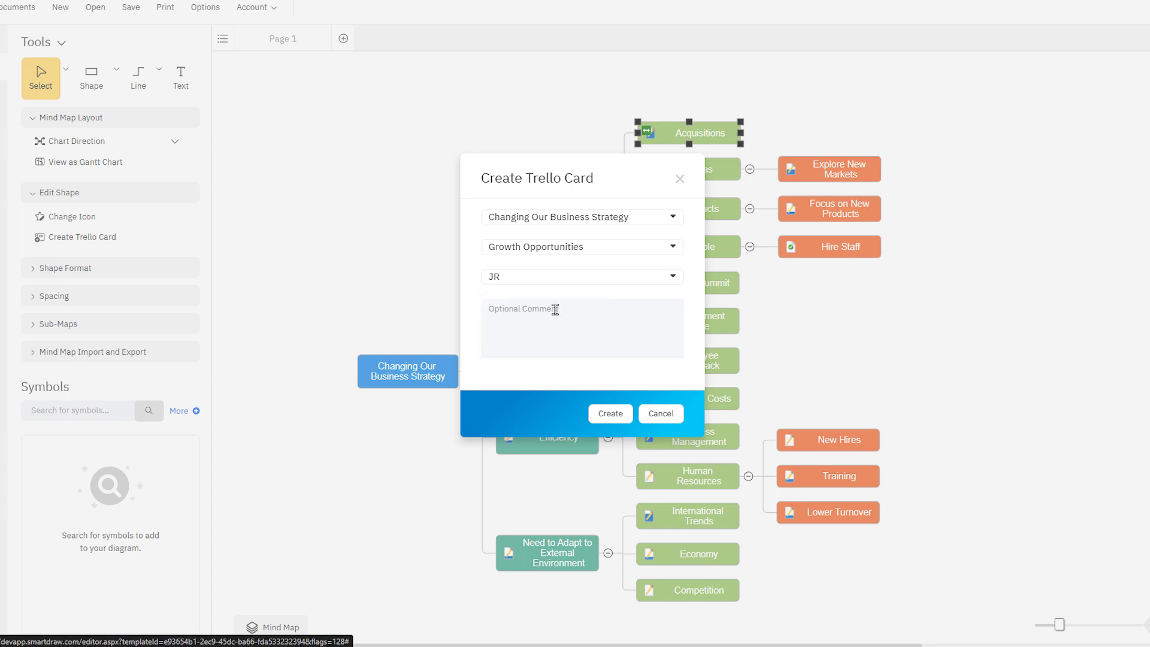
{"action": "left_click", "coordinate": [611, 413]}
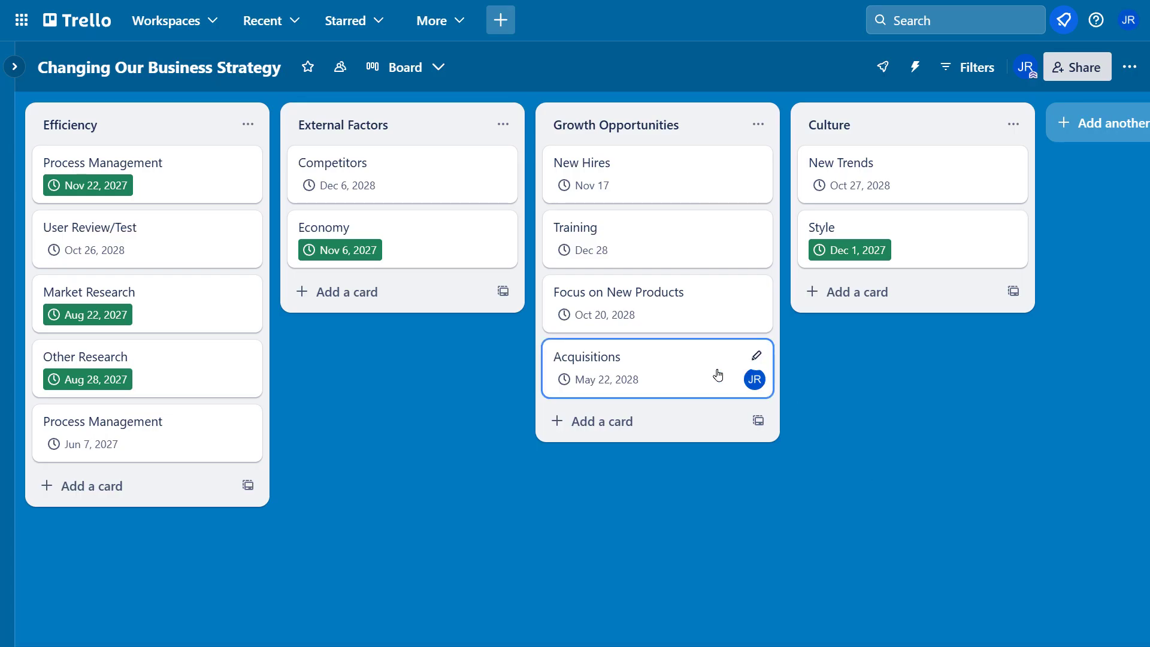
Mark the Acquisitions card's May 22, 2028 due date complete in Trello.
{"action": "left_click", "coordinate": [718, 375]}
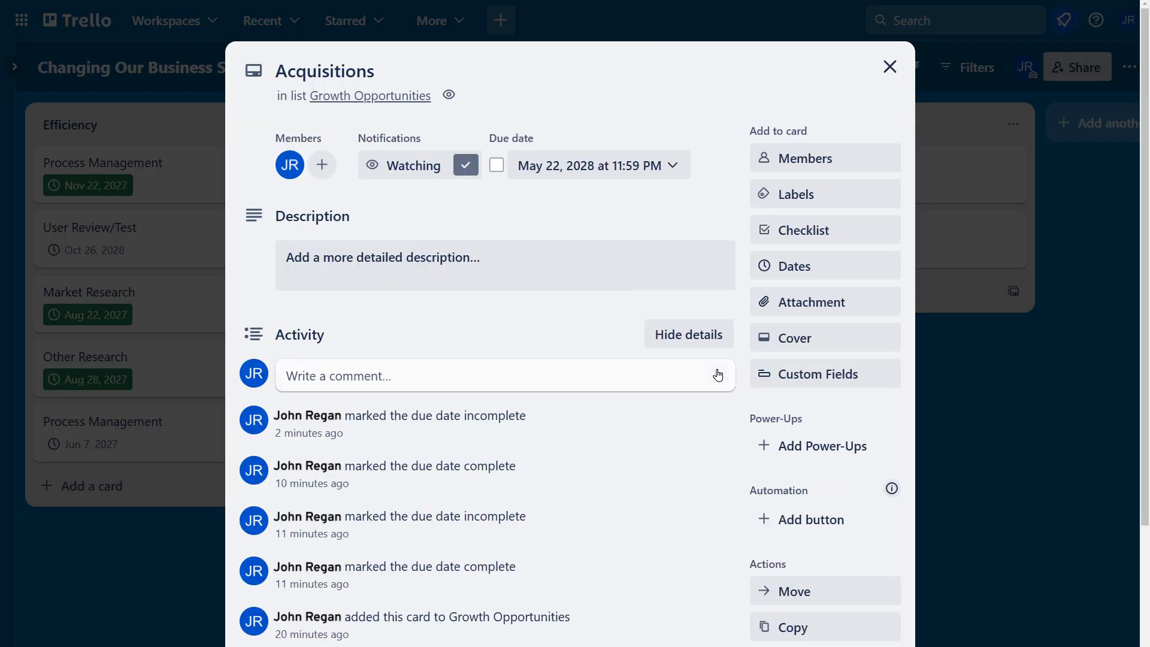
{"action": "left_click", "coordinate": [496, 166]}
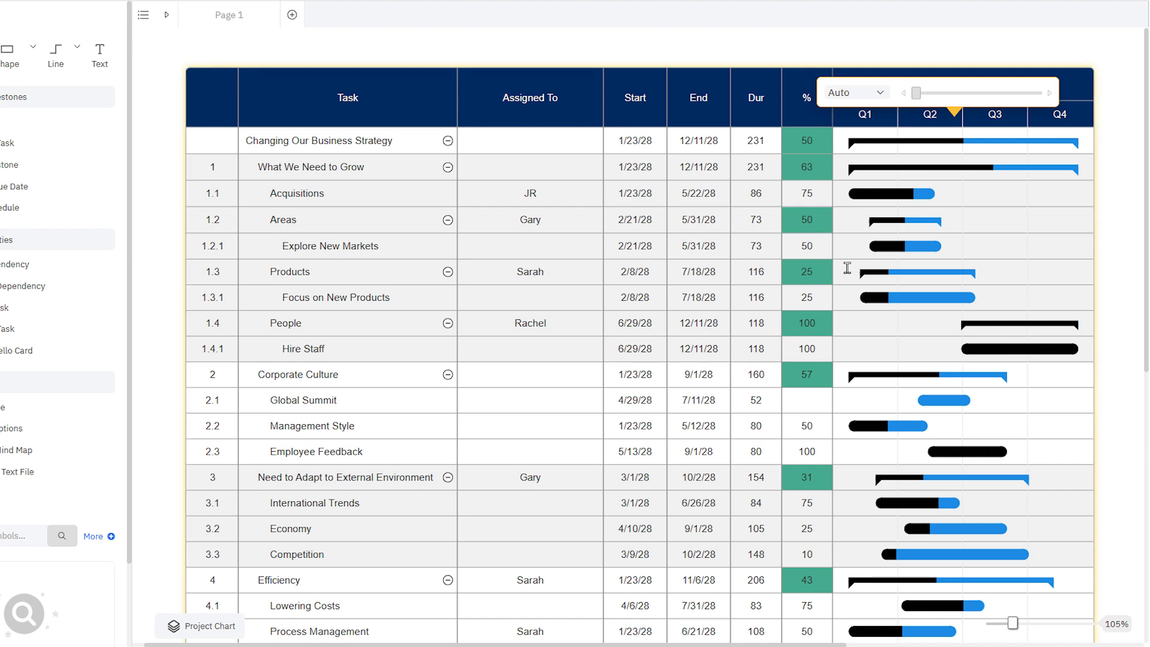
{"action": "left_click_drag", "start_coordinate": [879, 298], "coordinate": [1004, 304]}
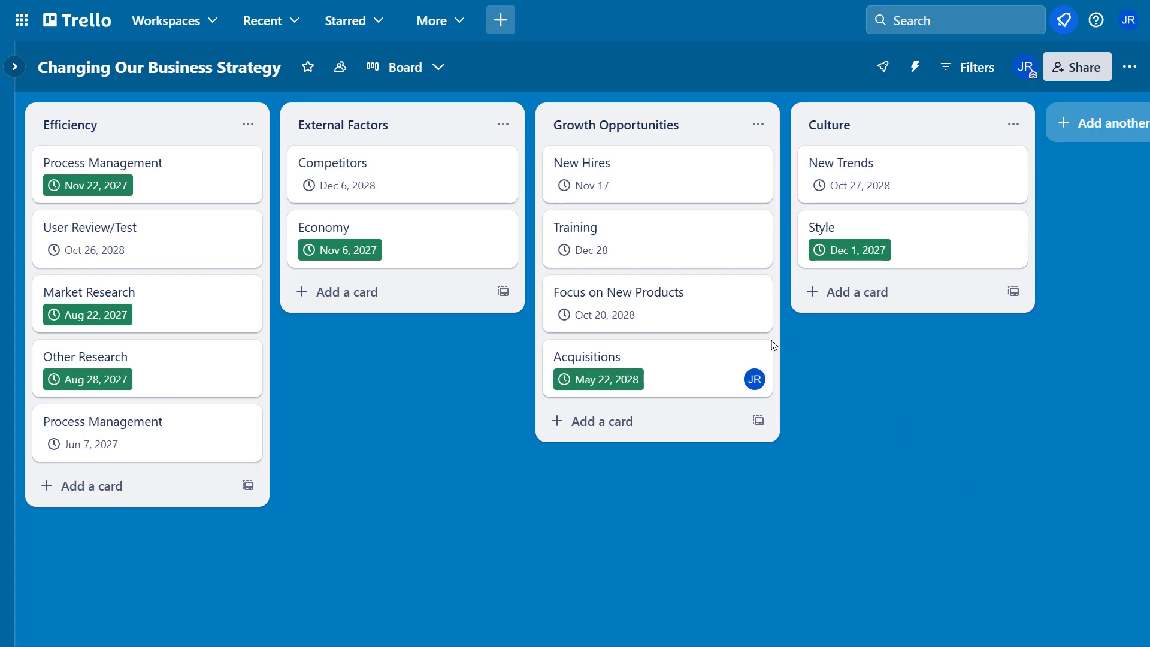
{"action": "mouse_move", "coordinate": [657, 303]}
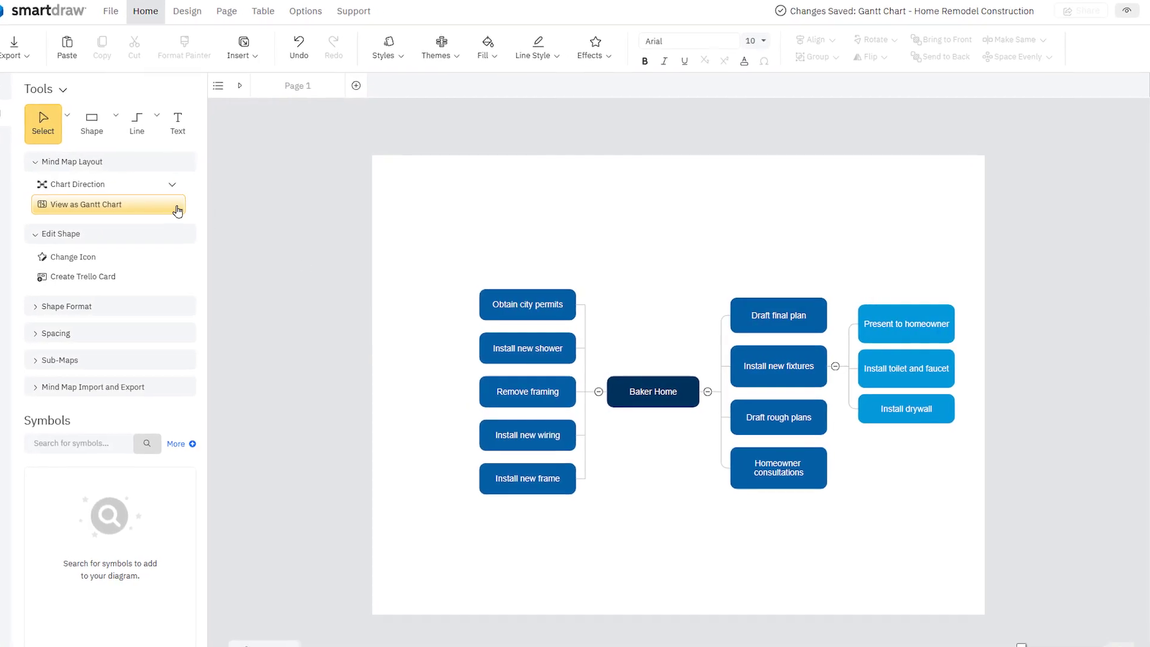
Show Baker Home as a Gantt chart with an Auto quarterly timeline scale fitting all bars.
{"action": "left_click", "coordinate": [177, 210]}
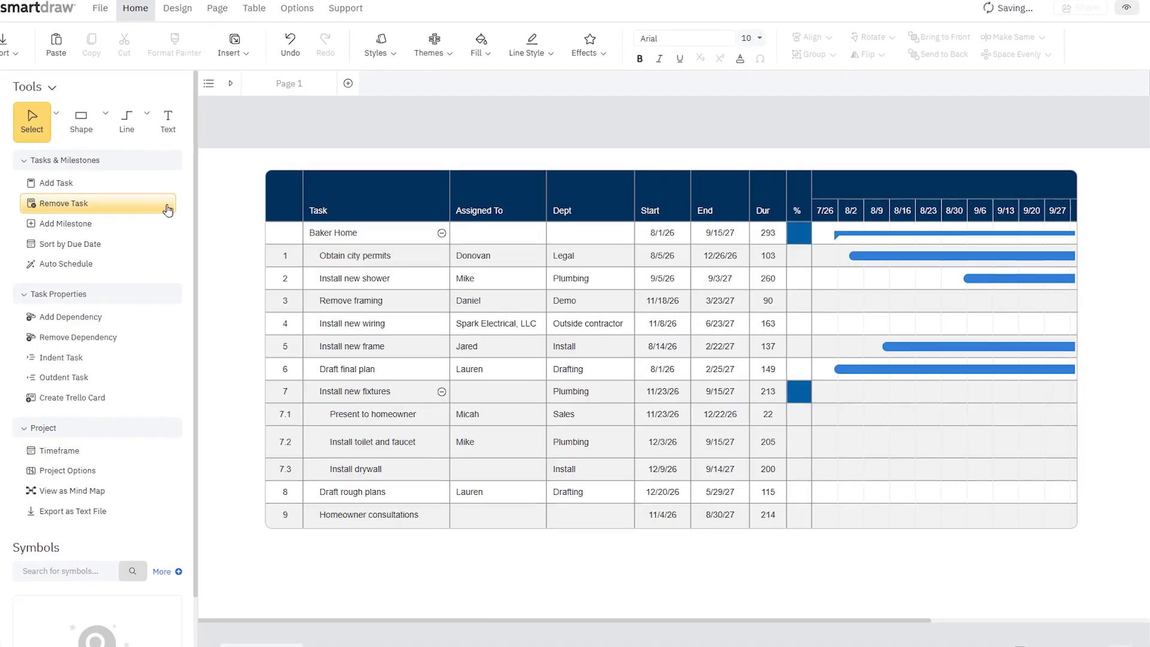
{"action": "mouse_move", "coordinate": [906, 191]}
{"action": "left_mouse_down"}
{"action": "mouse_move", "coordinate": [926, 200]}
{"action": "mouse_move", "coordinate": [899, 188]}
{"action": "left_mouse_up"}
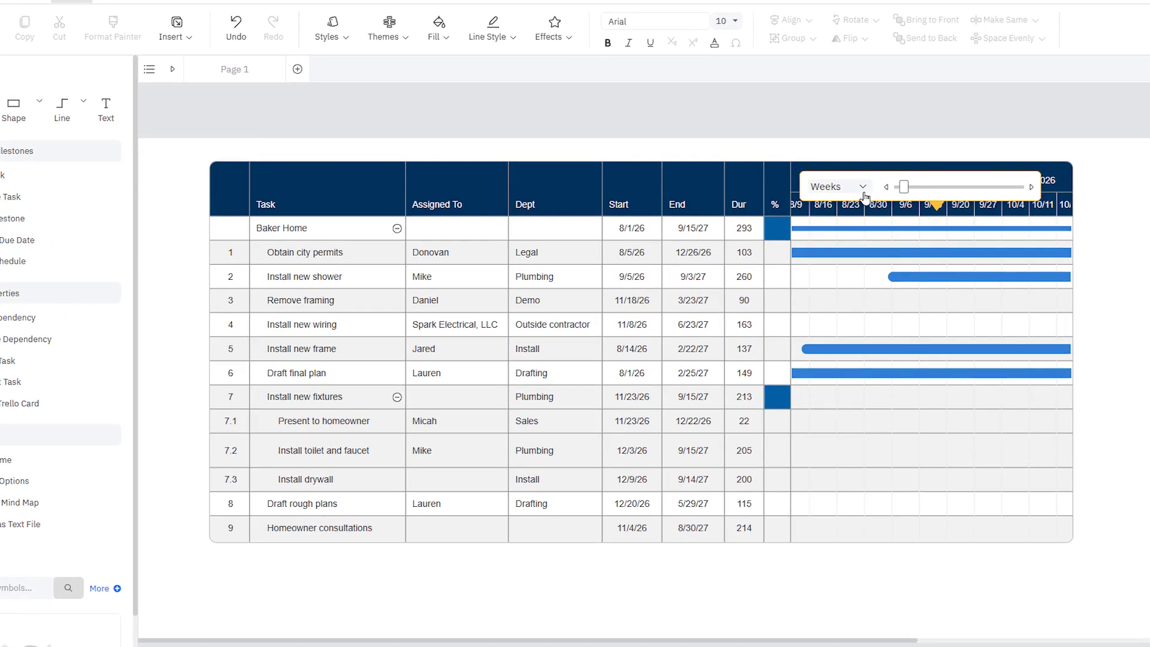
{"action": "left_click", "coordinate": [860, 187]}
{"action": "left_click", "coordinate": [863, 219]}
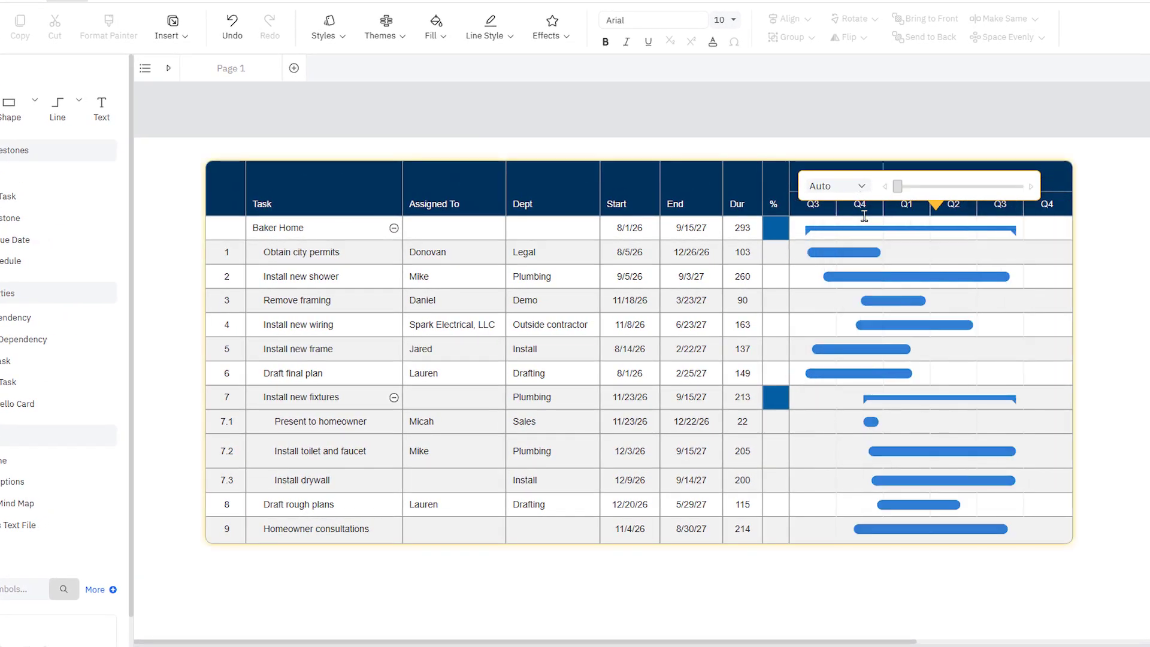